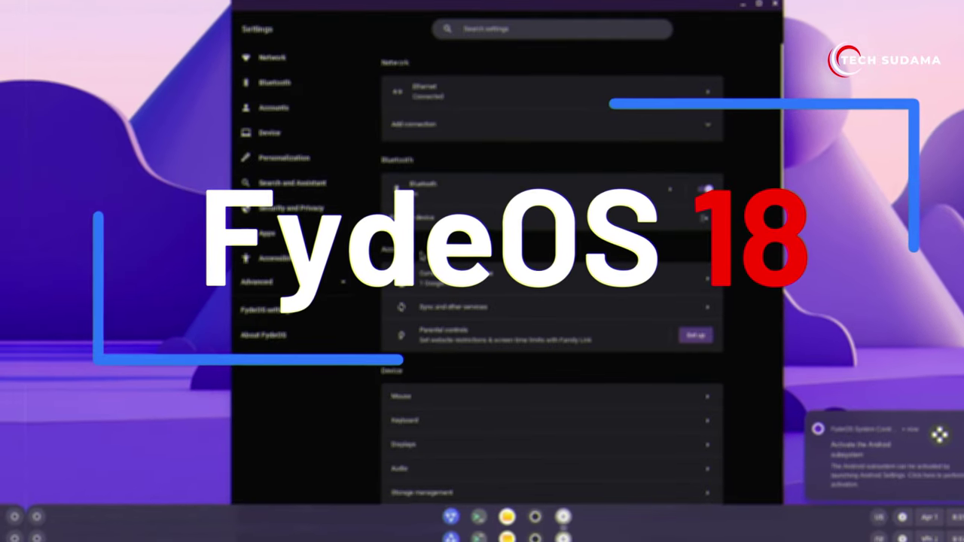
# View the About FydeOS settings page, then dismiss the app launcher to reveal the desktop.
pyautogui.click(286, 339)
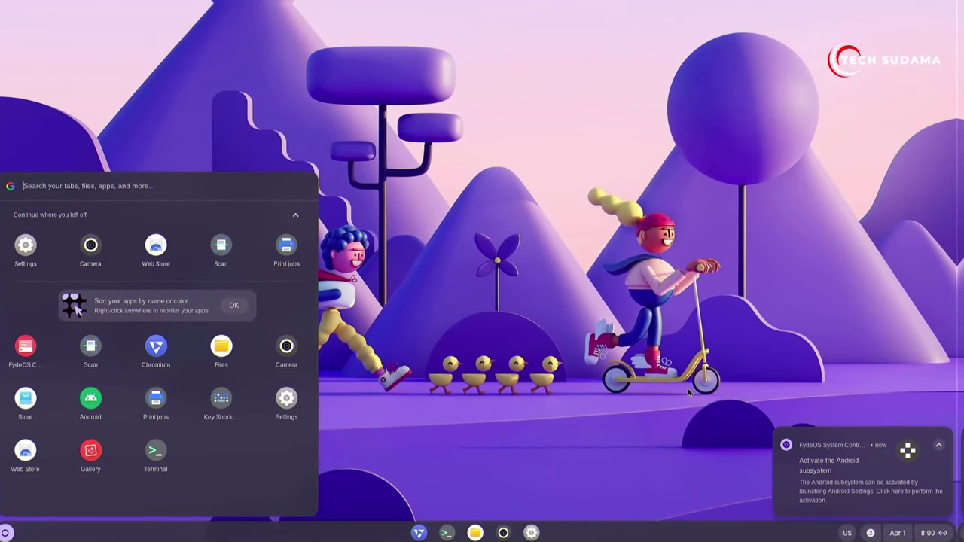
pyautogui.click(577, 395)
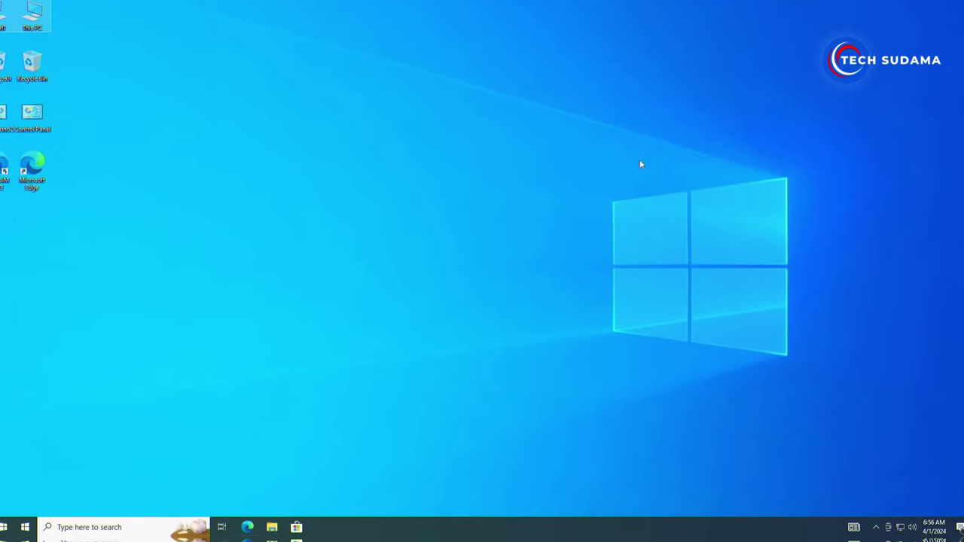
# Check the CPU (Intel Core i3-6100T) in Task Manager's detailed Performance view, then close it.
pyautogui.rightClick(422, 530)
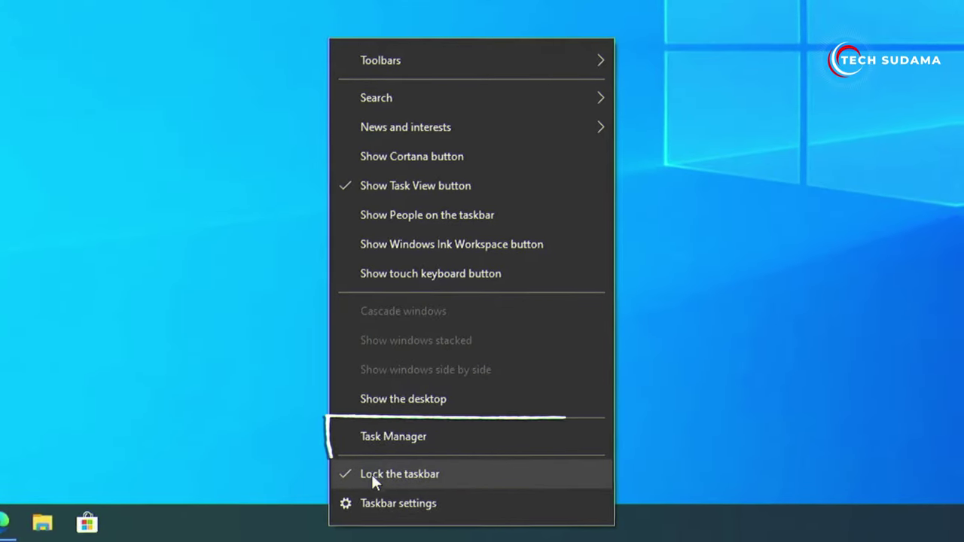
pyautogui.click(381, 442)
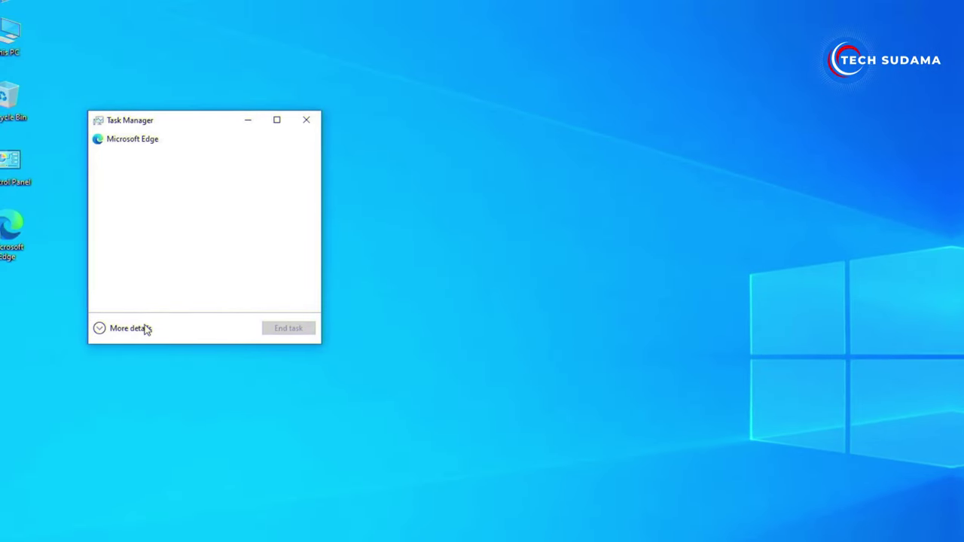
pyautogui.click(135, 328)
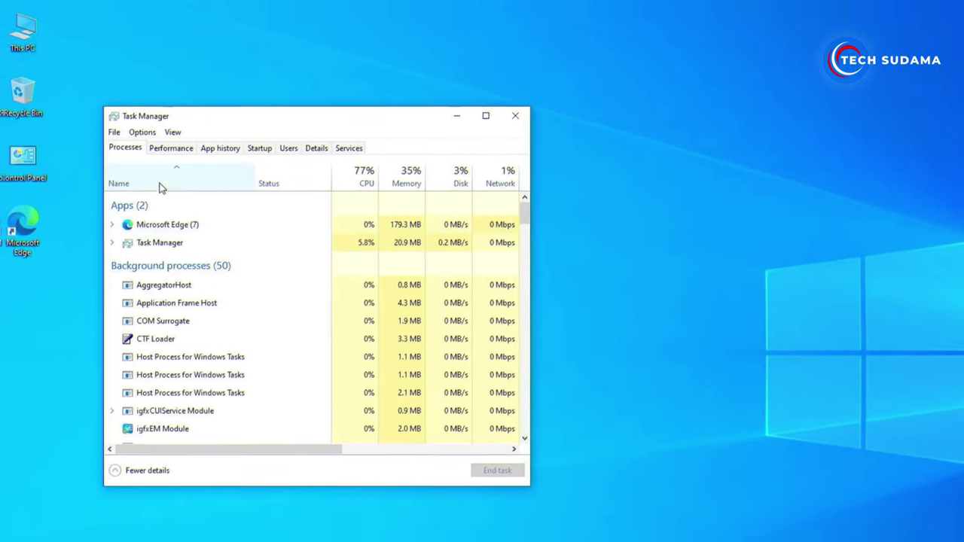
pyautogui.click(175, 147)
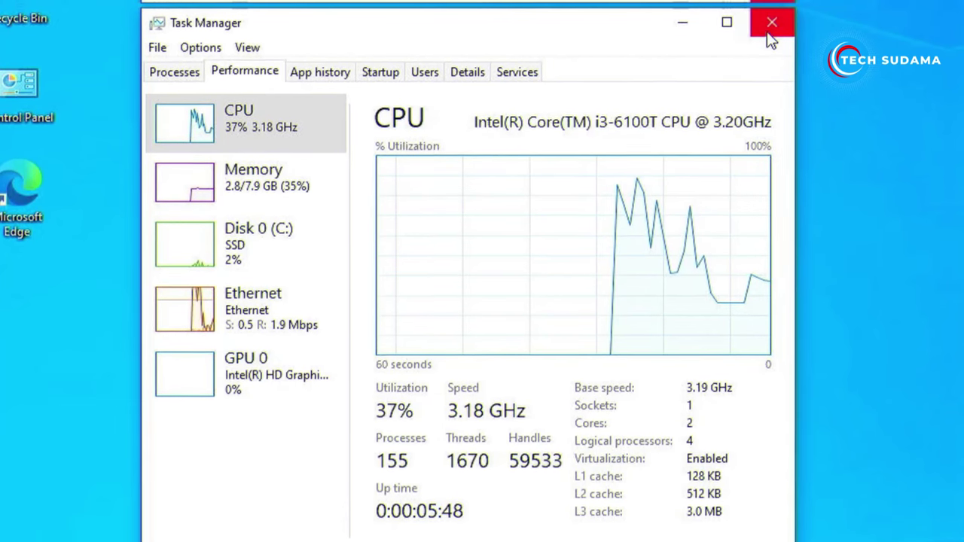
pyautogui.click(773, 28)
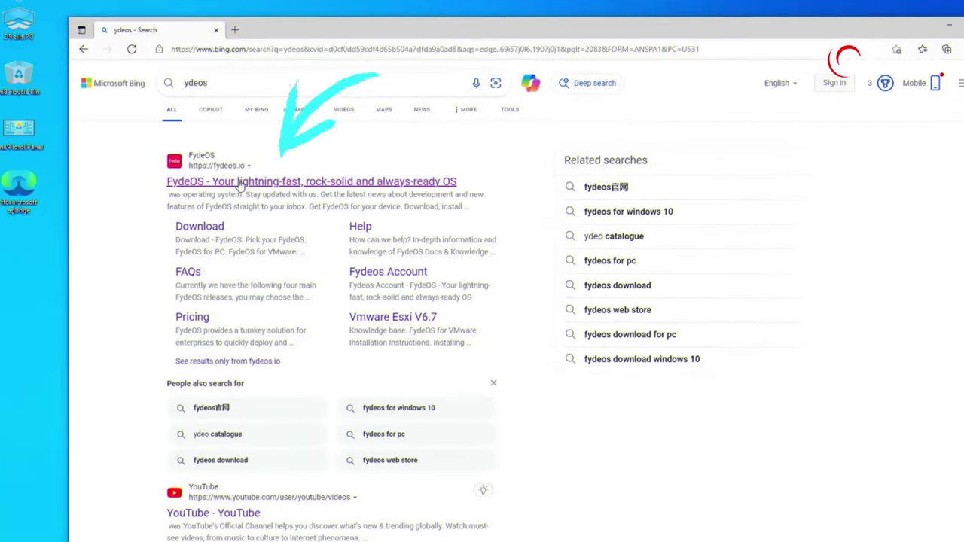
# On fydeos.io's download page, pick FydeOS for PC for legacy 3rd–7th Gen Intel HD processors.
pyautogui.click(240, 184)
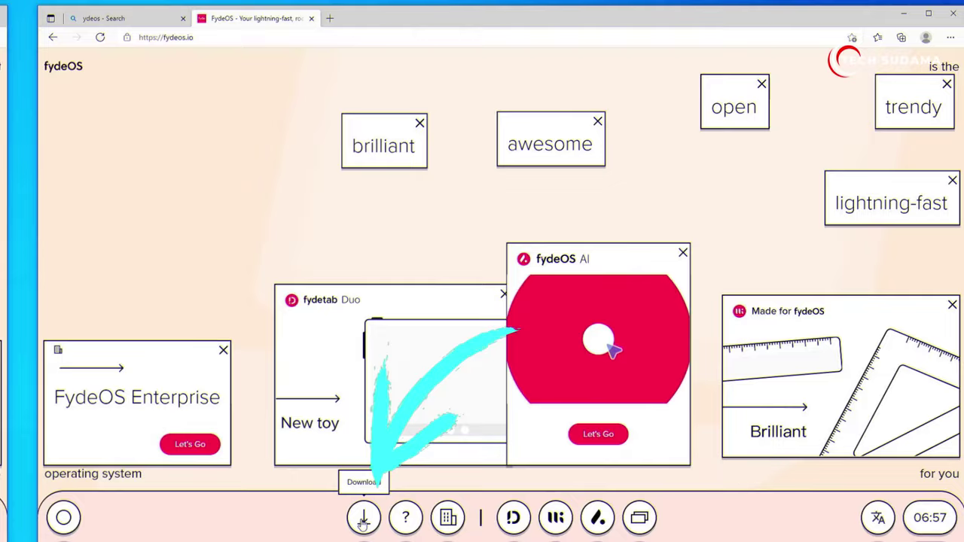
pyautogui.click(363, 518)
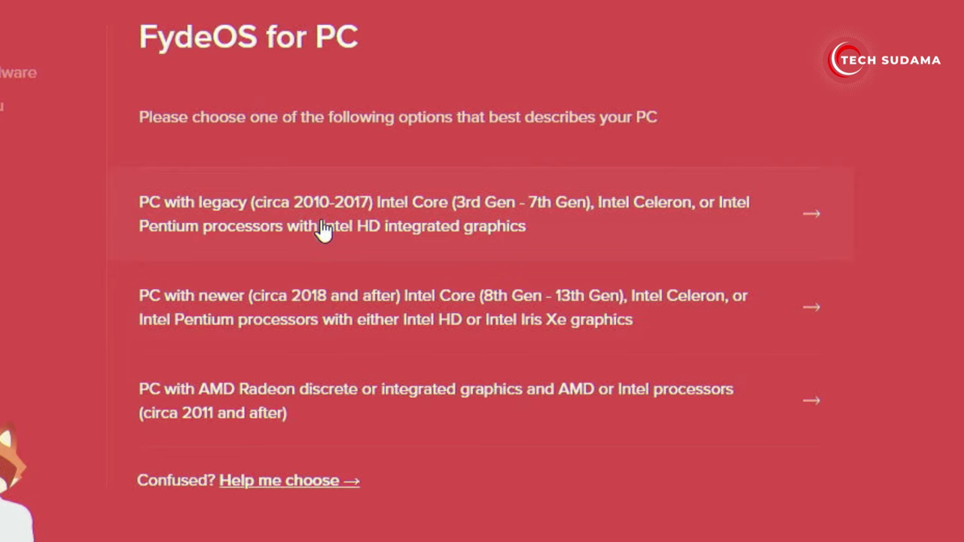
pyautogui.click(328, 224)
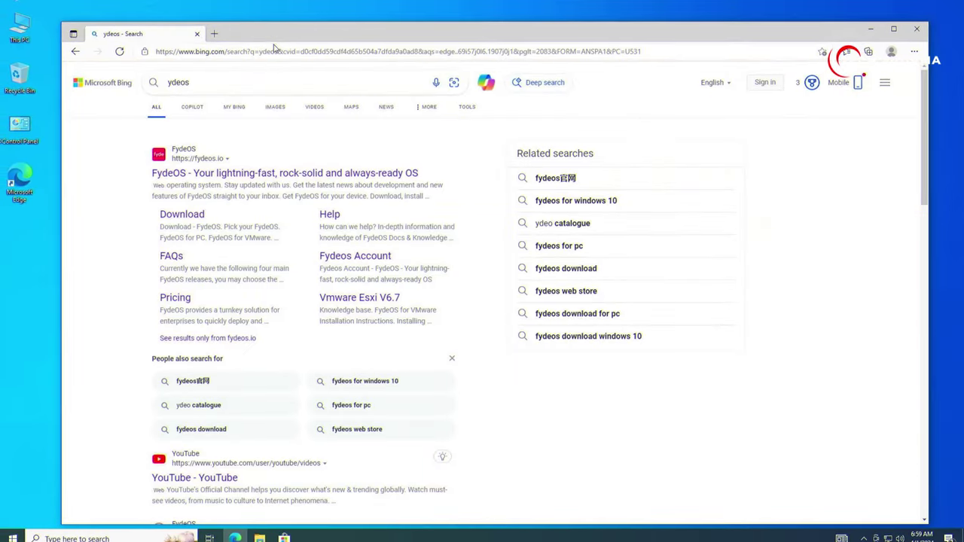
# Search Bing for rufus and download rufus-4.4.exe from the Rufus downloads page.
pyautogui.click(275, 51)
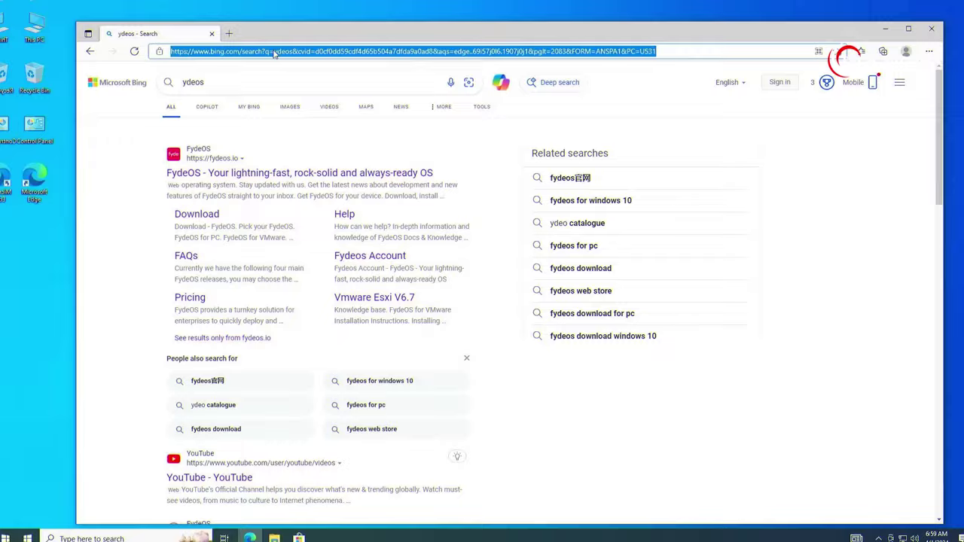
pyautogui.write('rufus')
pyautogui.press('Return')
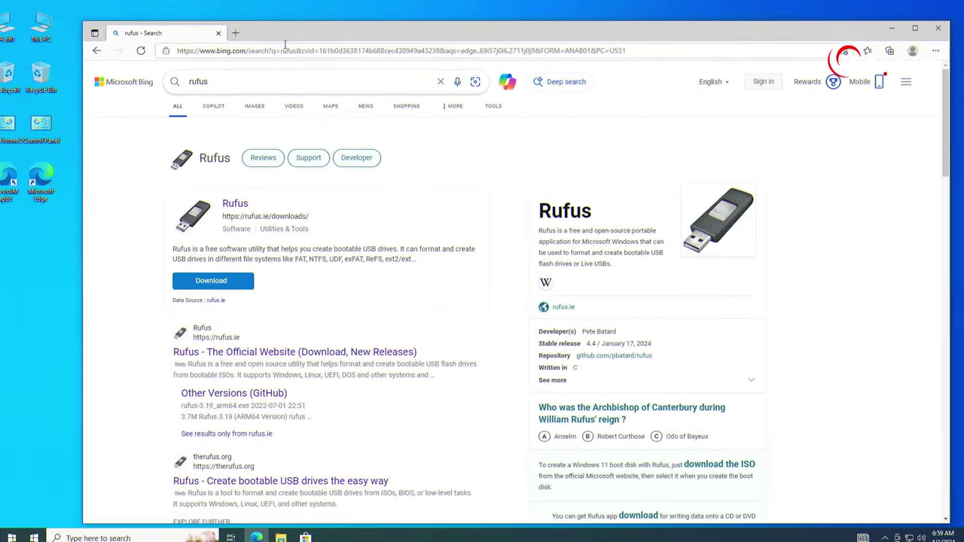
pyautogui.click(214, 283)
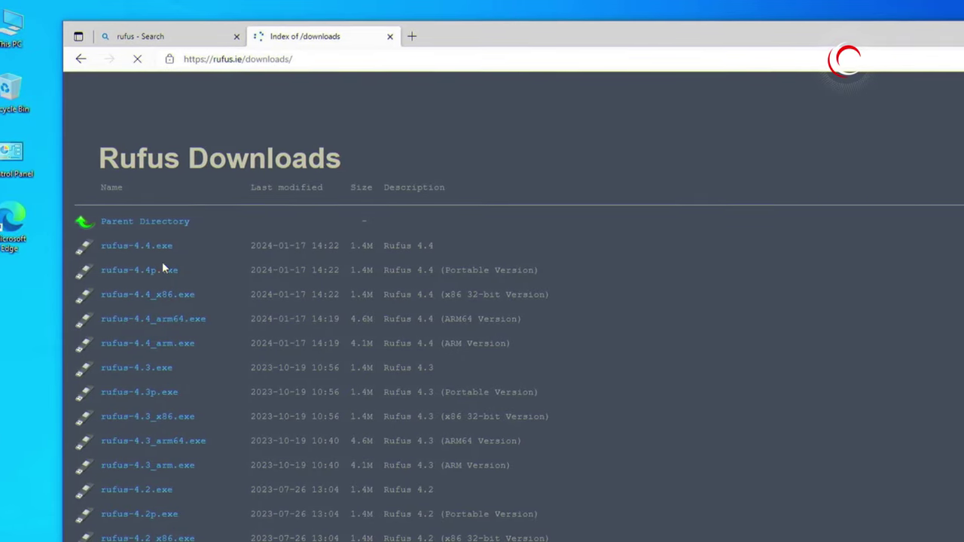
pyautogui.click(146, 247)
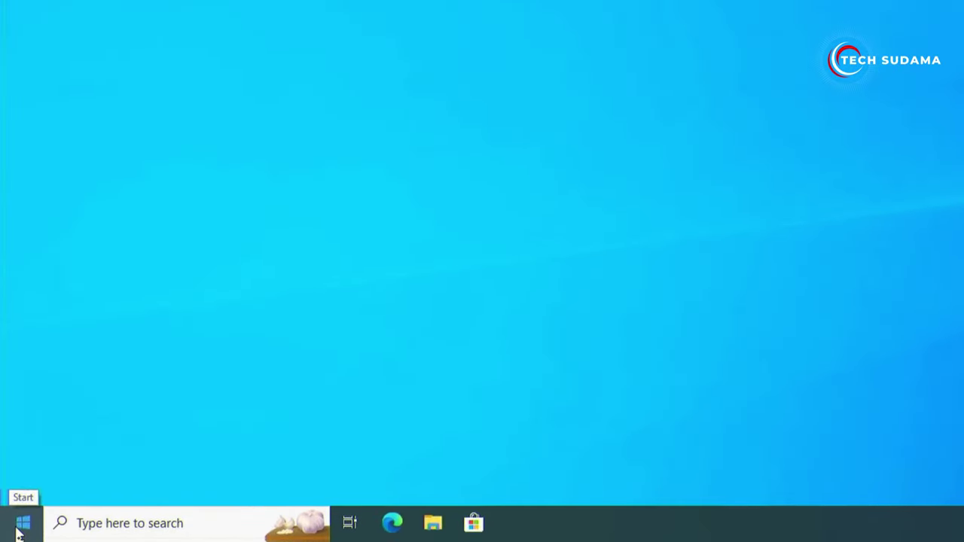
# In Disk Management, shrink C: by 35000 MB and create the 34.18 GB NTFS volume FydeOS (D:).
pyautogui.rightClick(20, 531)
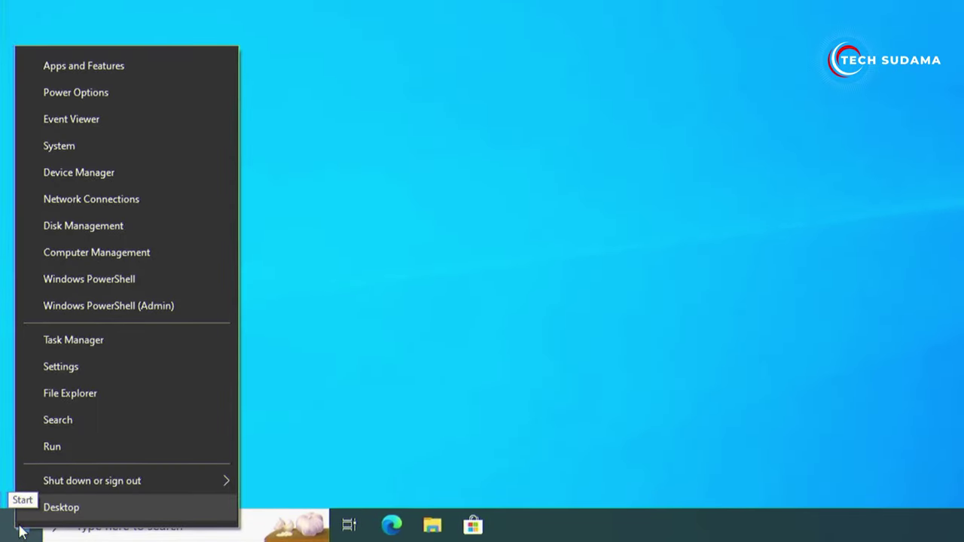
pyautogui.click(76, 239)
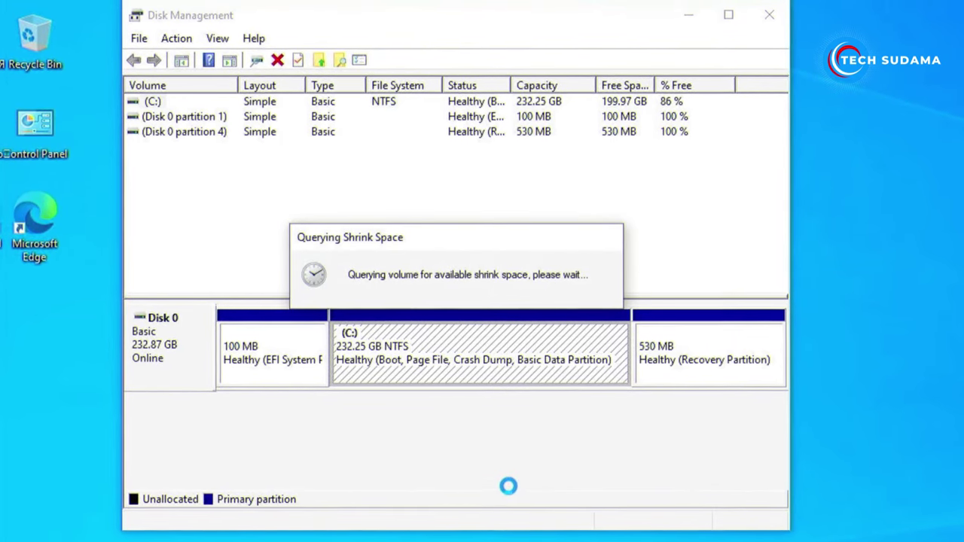
pyautogui.write('35000')
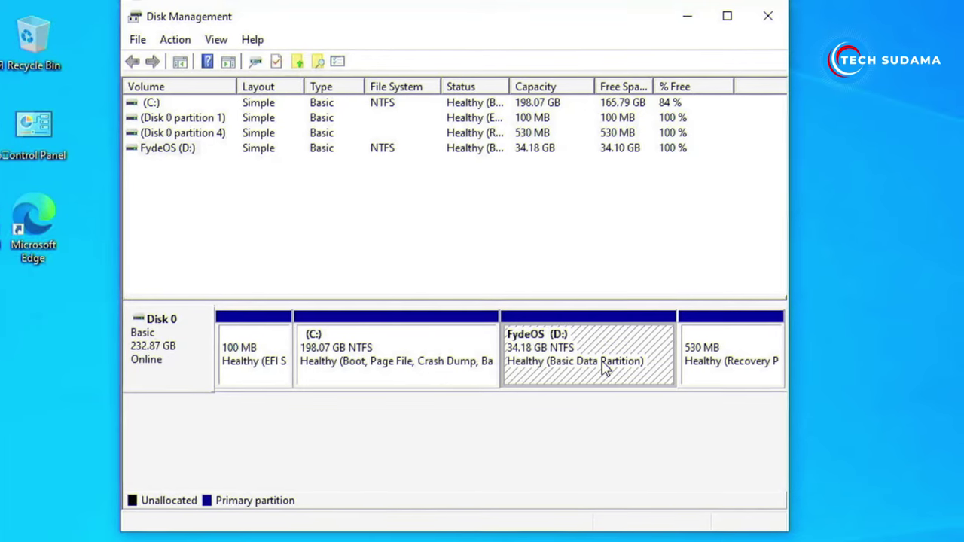
pyautogui.click(749, 17)
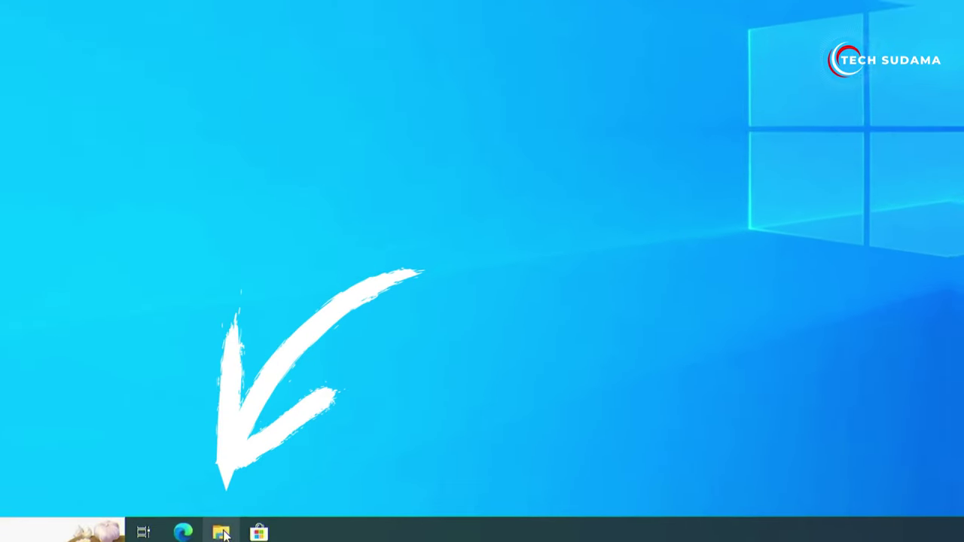
# Launch rufus-4.4 from the Downloads folder, approving the UAC prompt and online update checks.
pyautogui.click(241, 537)
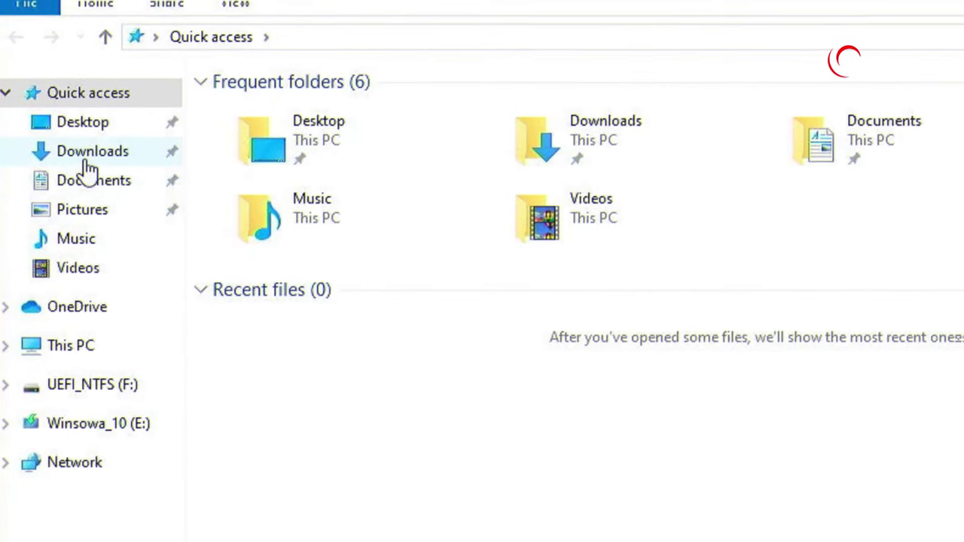
pyautogui.click(88, 148)
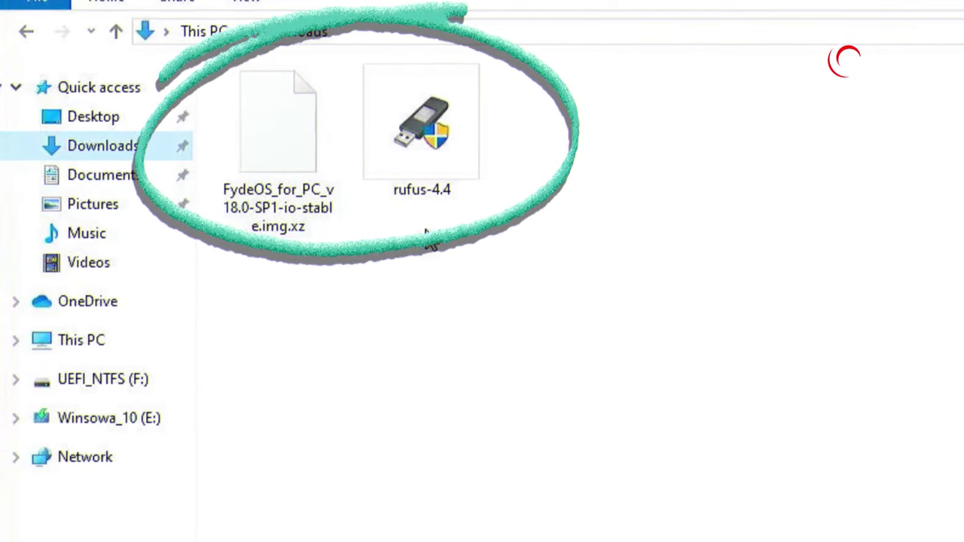
pyautogui.click(422, 143)
pyautogui.doubleClick(413, 140)
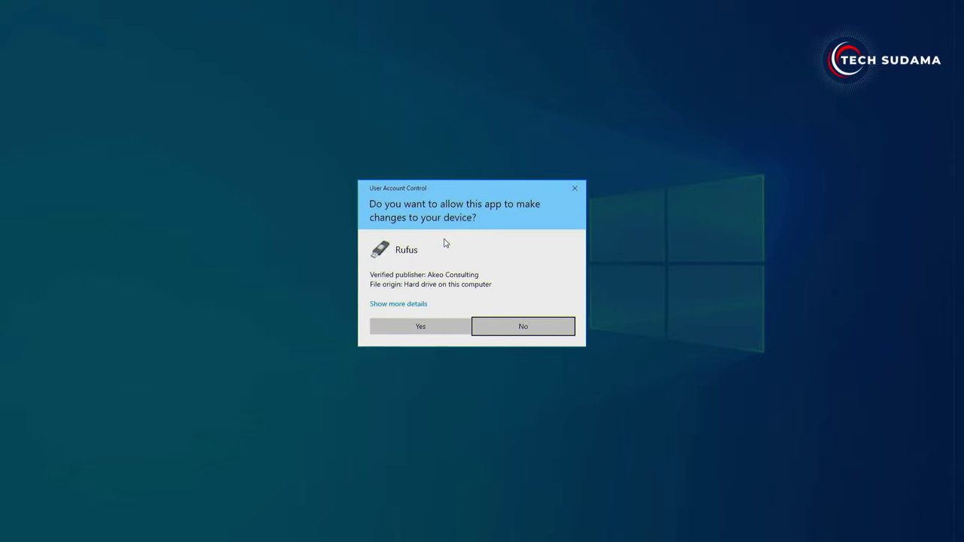
pyautogui.click(414, 330)
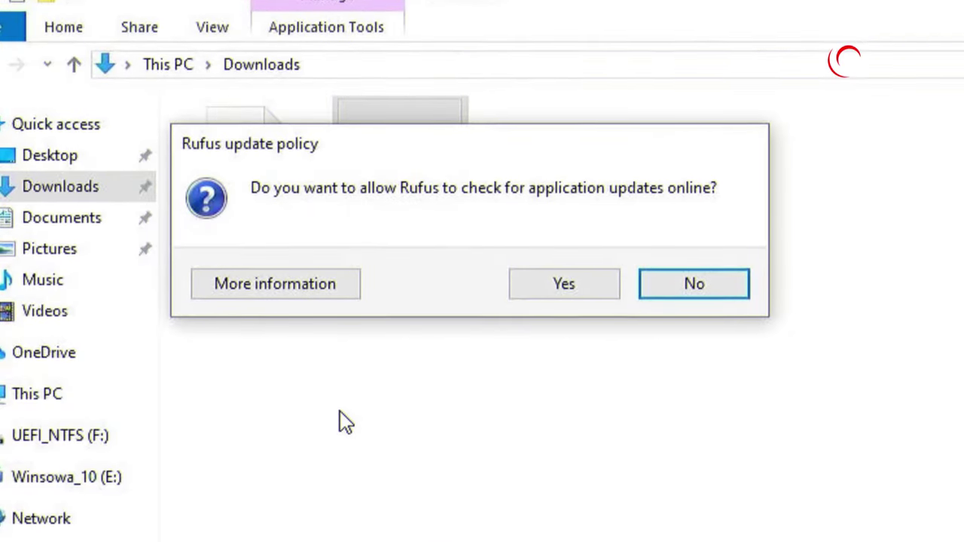
pyautogui.click(557, 300)
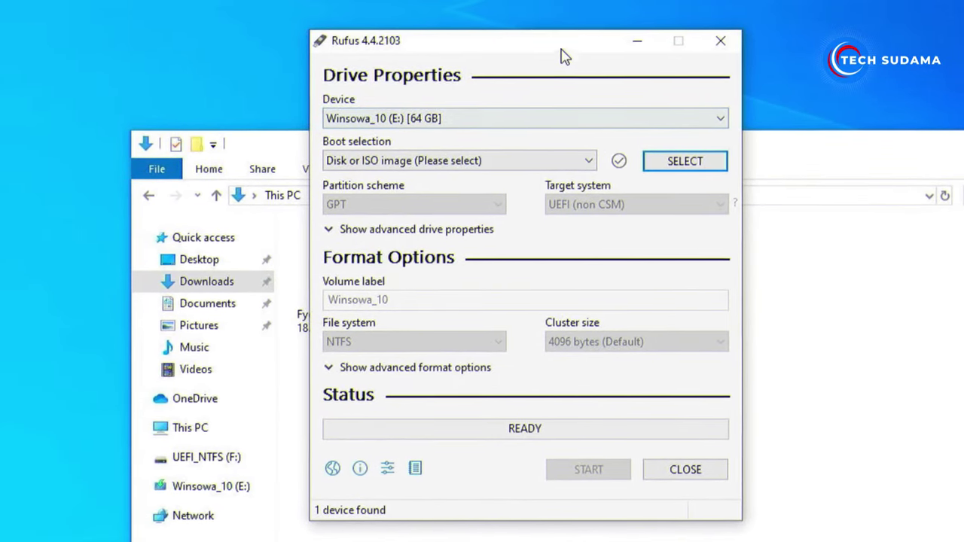
# Load FydeOS_for_PC_v18.0-SP1-io-stable.img.xz into Rufus as the boot image.
pyautogui.moveTo(557, 48); pyautogui.dragTo(602, 55)
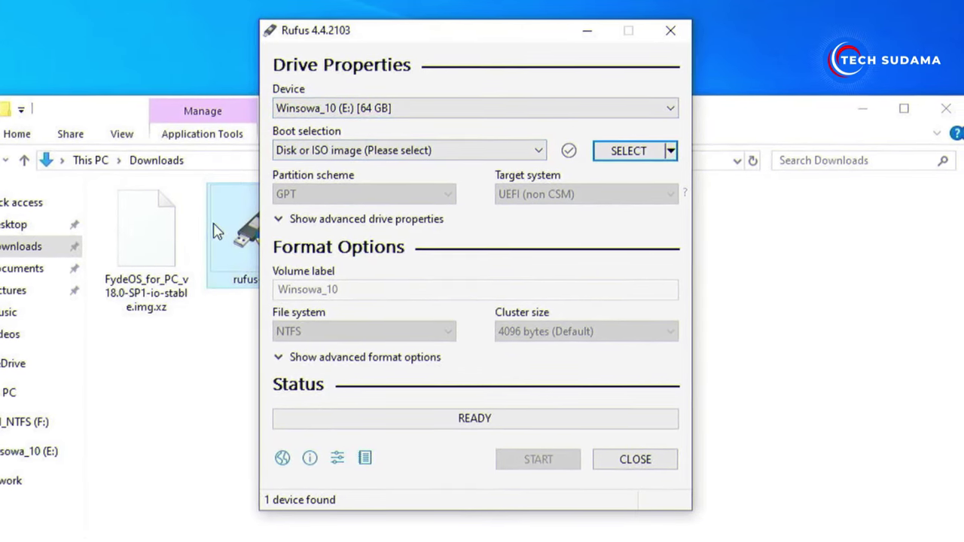
pyautogui.click(153, 251)
pyautogui.moveTo(146, 254); pyautogui.dragTo(400, 175)
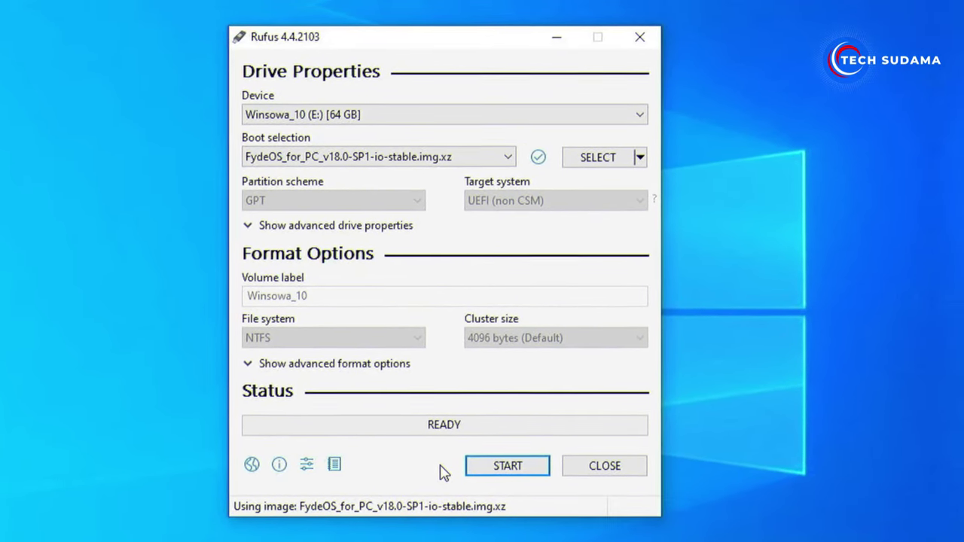
# Write the image to the 64 GB USB drive, accepting data erasure, then close Rufus.
pyautogui.click(471, 471)
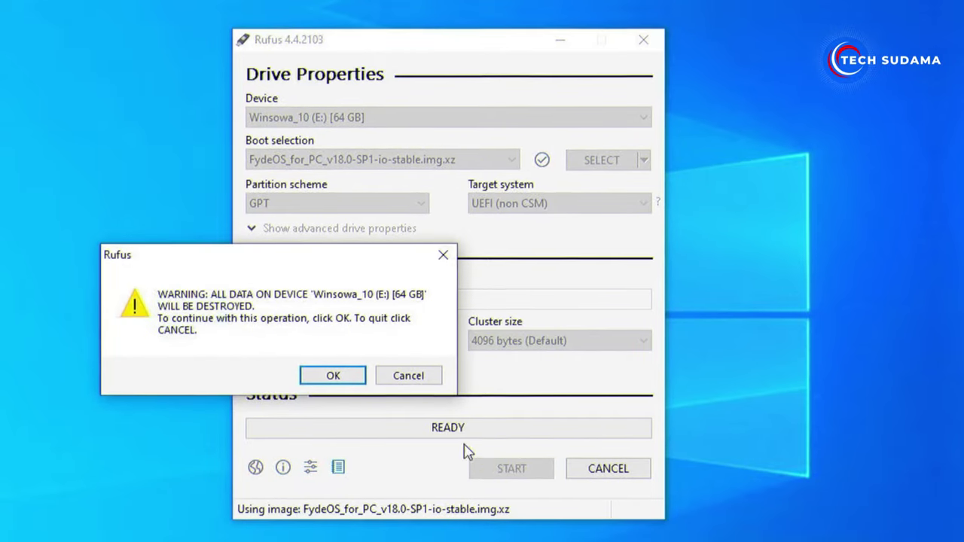
pyautogui.click(363, 382)
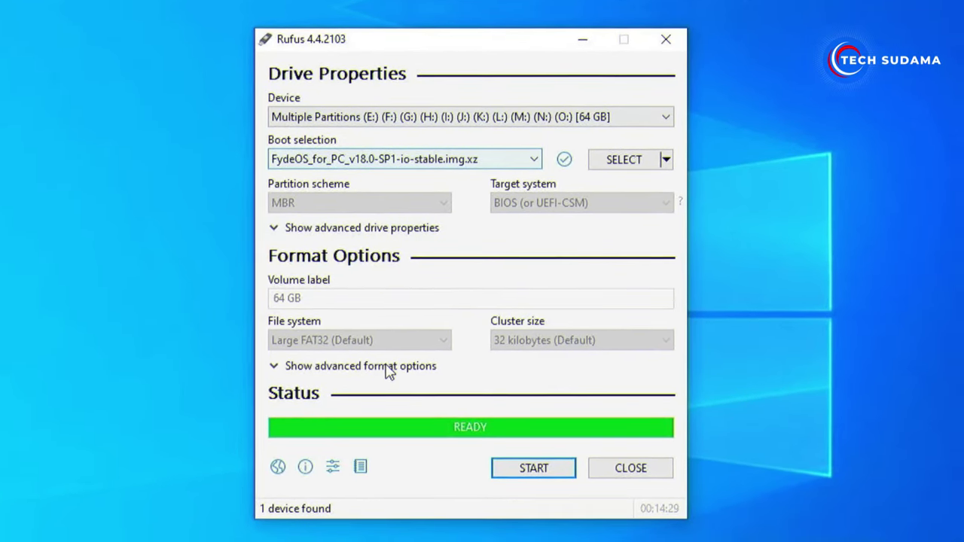
pyautogui.click(623, 466)
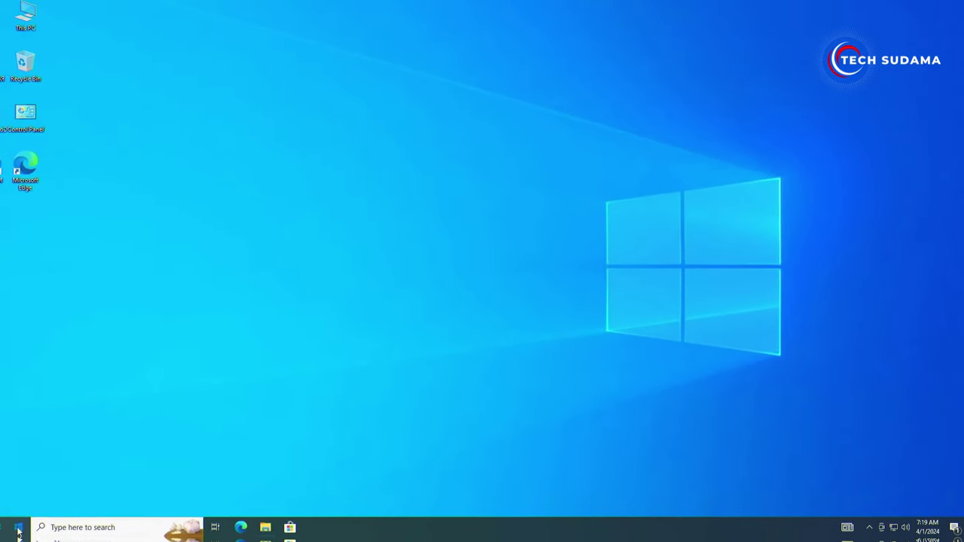
# Restart the PC from the Start menu's power options to enter the BIOS.
pyautogui.click(18, 532)
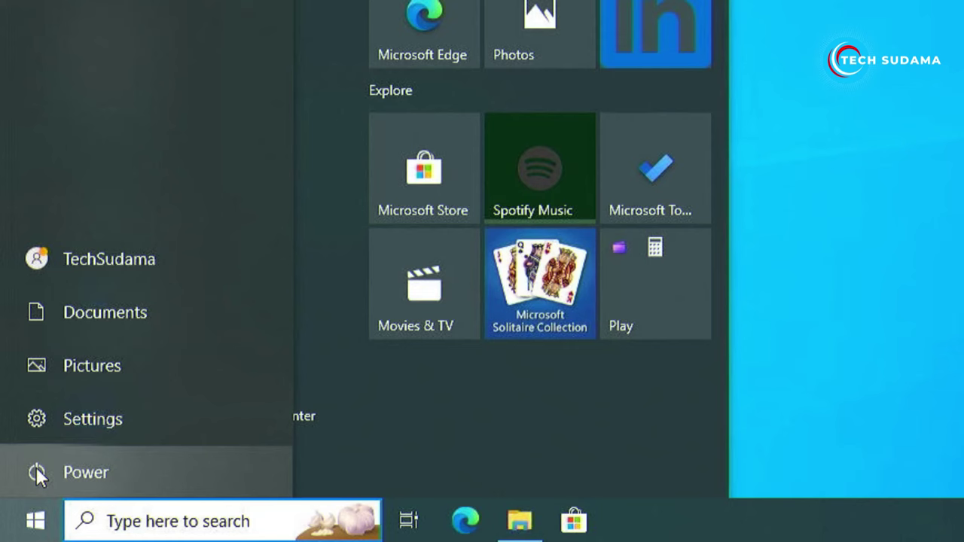
pyautogui.click(28, 483)
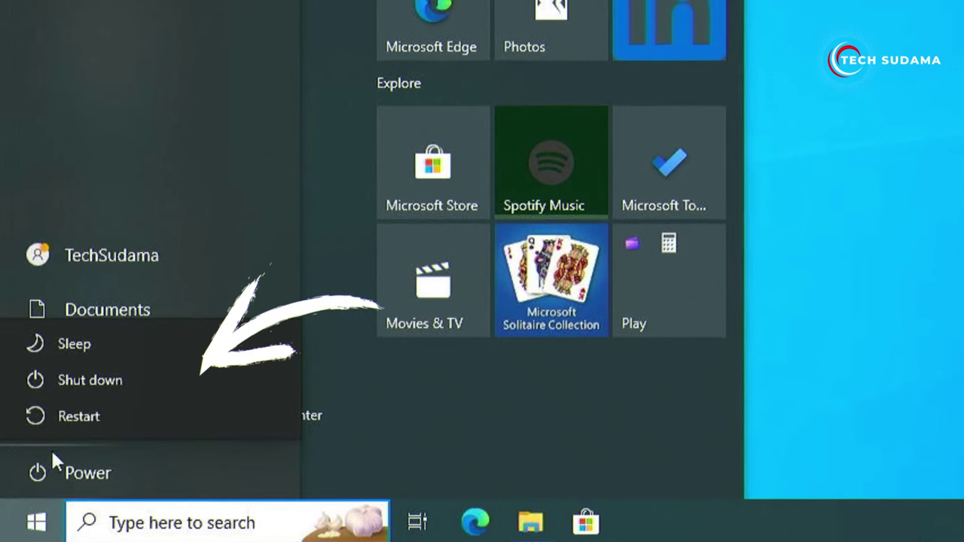
pyautogui.click(84, 415)
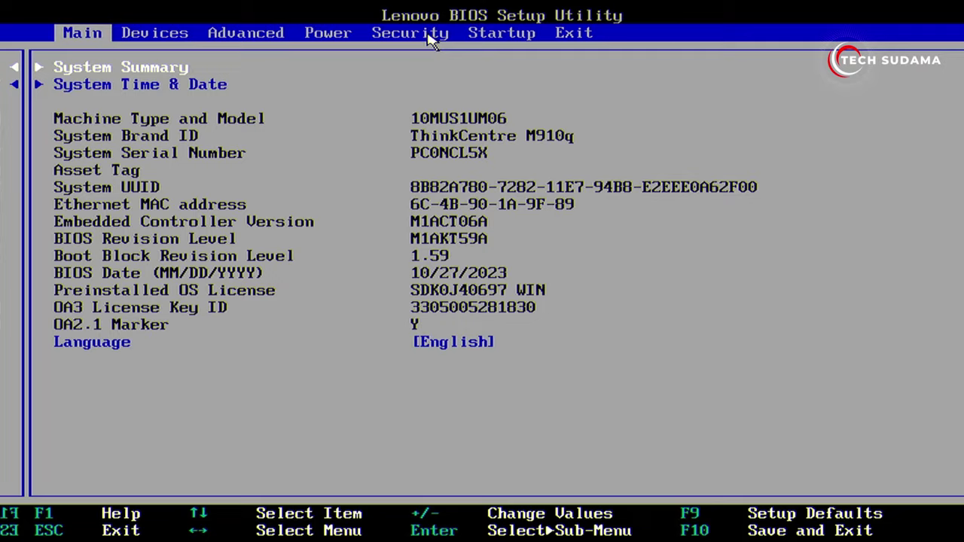
# Set Secure Boot to Disabled on the BIOS Security tab, then save with F10 and reset.
pyautogui.click(420, 34)
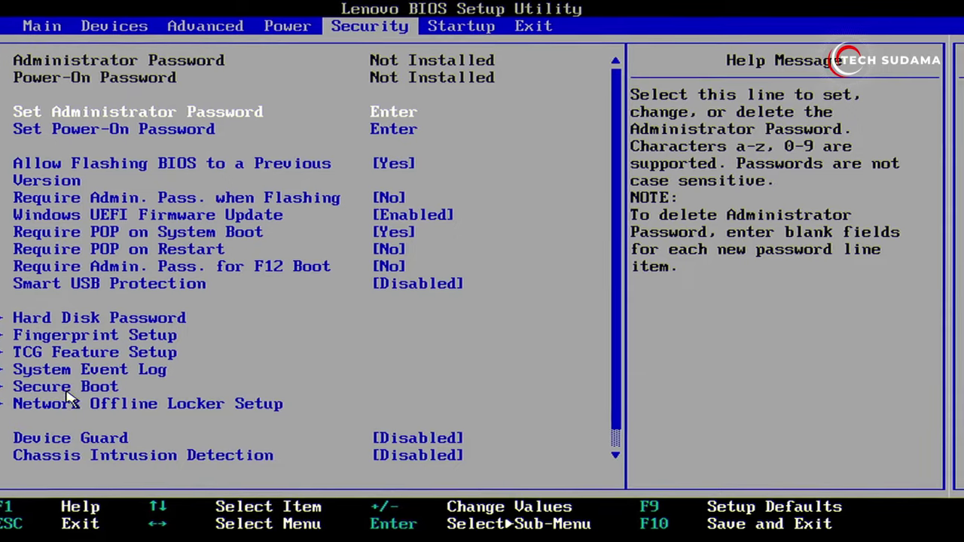
pyautogui.click(75, 388)
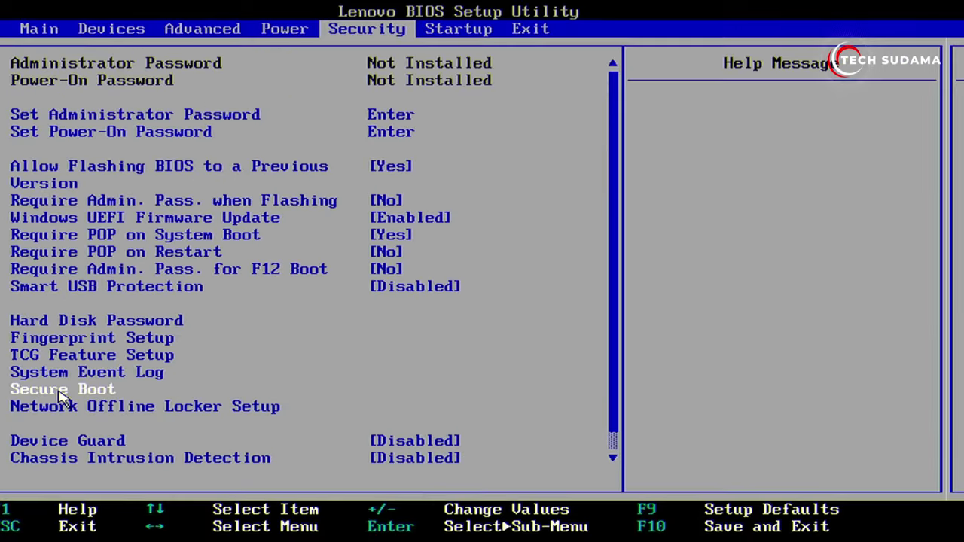
pyautogui.doubleClick(121, 330)
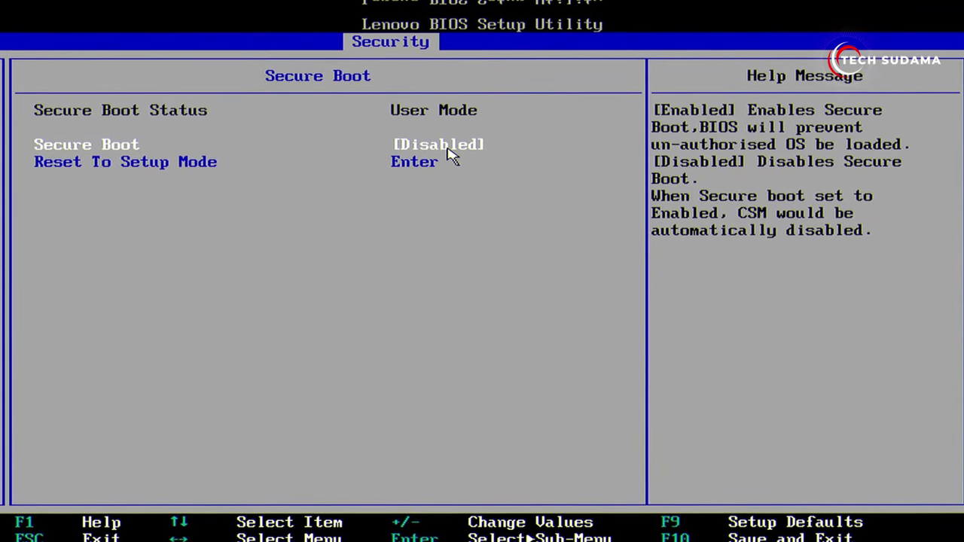
pyautogui.press('F10')
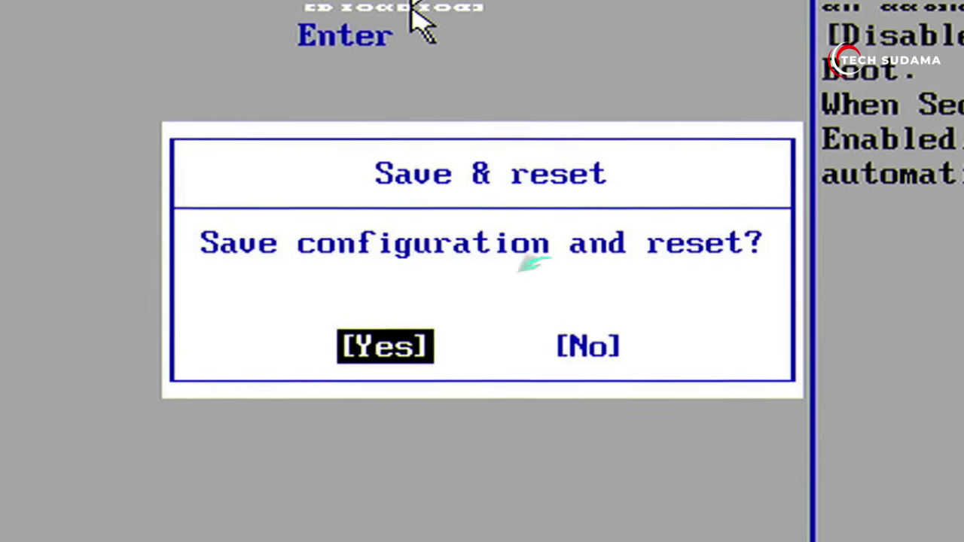
pyautogui.press('Return')
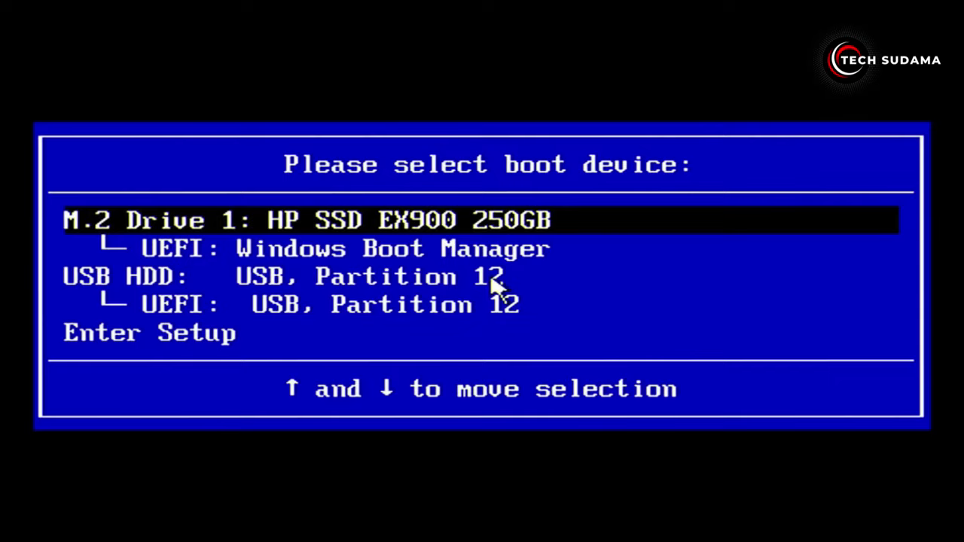
# Boot from the UEFI: USB, Partition 12 entry in the boot device menu.
pyautogui.press('Down')
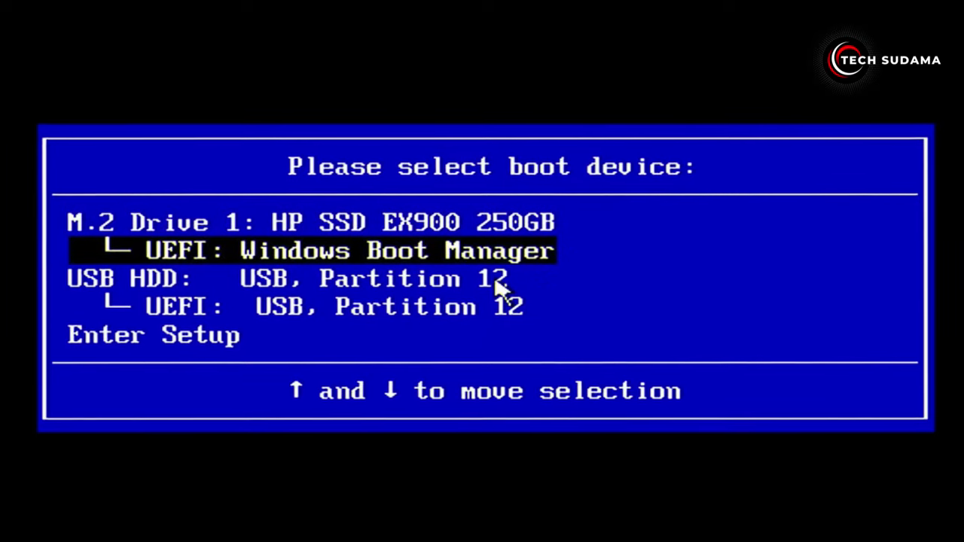
pyautogui.press('Down')
pyautogui.press('Down')
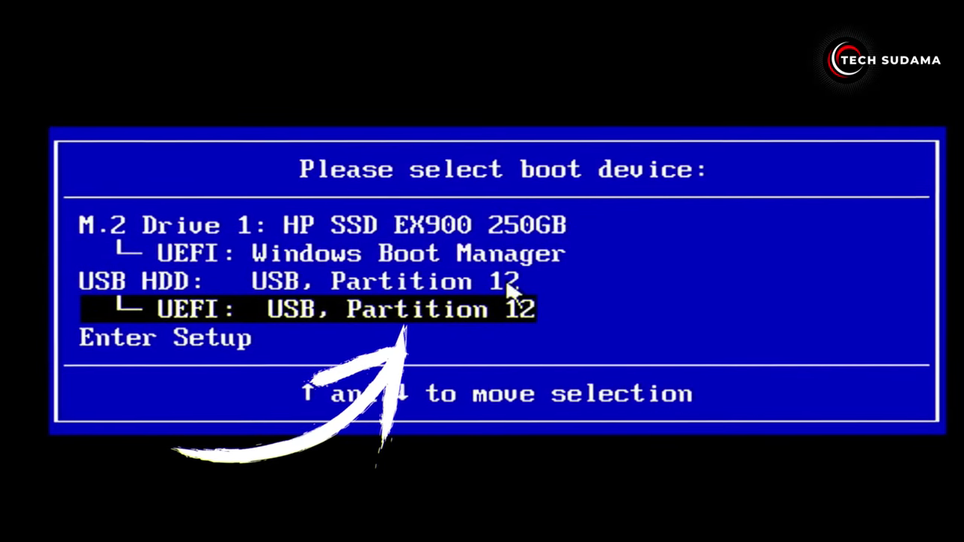
pyautogui.press('Return')
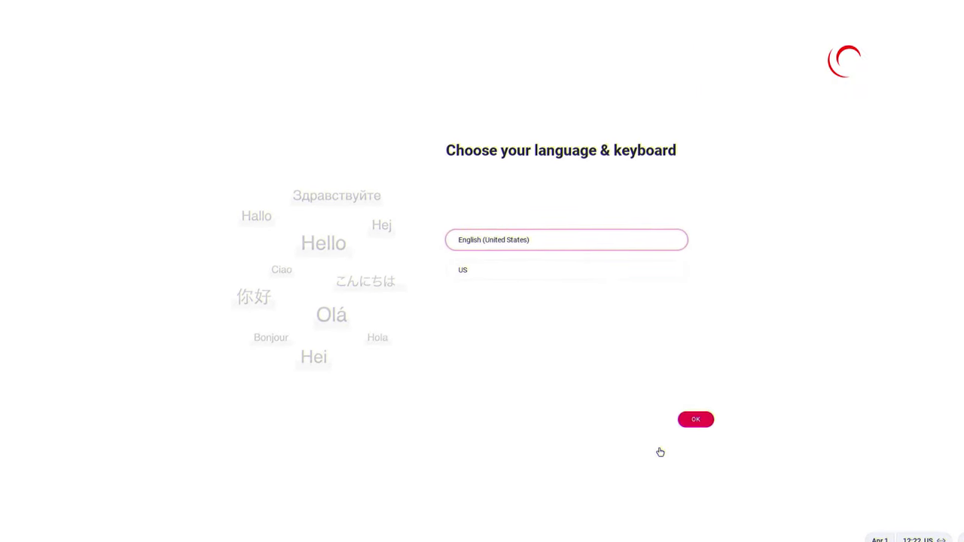
# Confirm English (United States) with US keyboard and choose to try FydeOS from USB first.
pyautogui.click(695, 420)
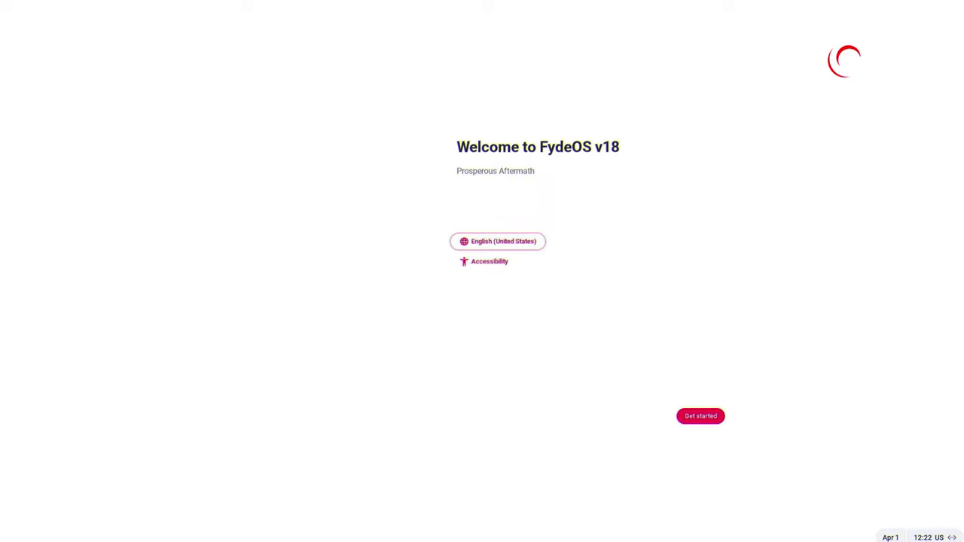
pyautogui.click(700, 416)
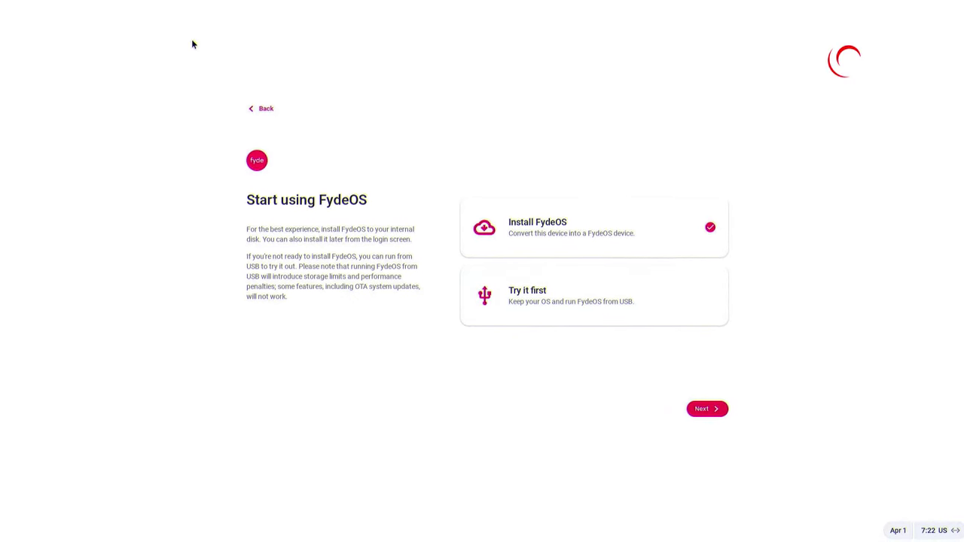
pyautogui.click(250, 107)
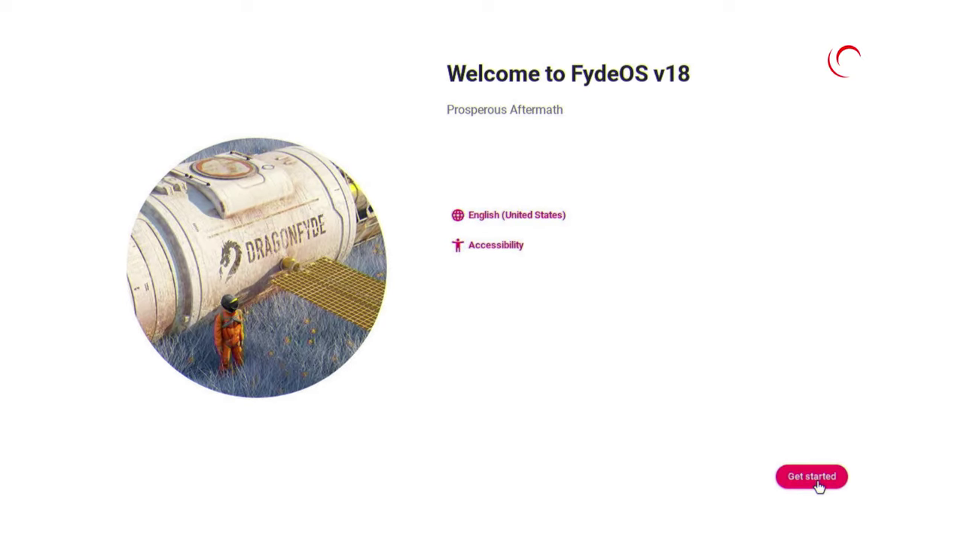
pyautogui.click(819, 487)
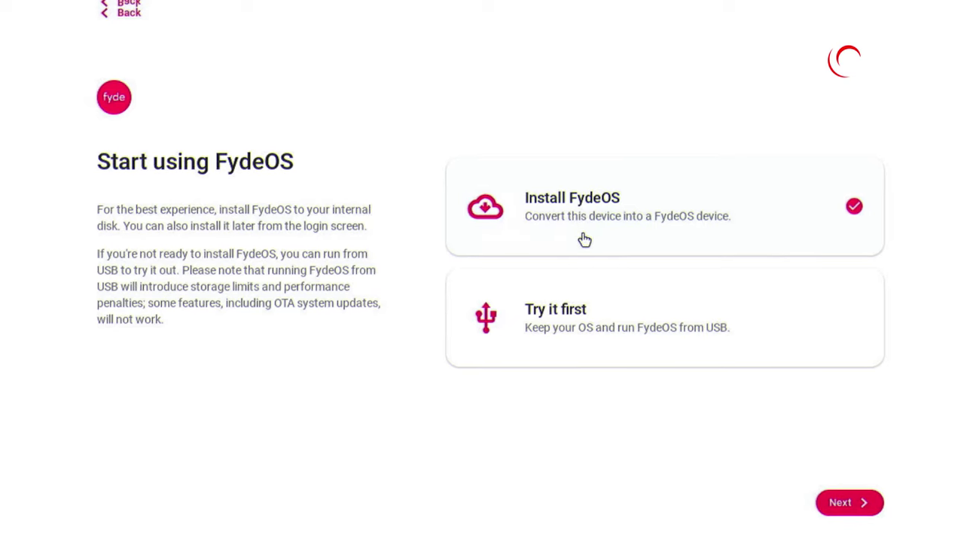
pyautogui.click(564, 307)
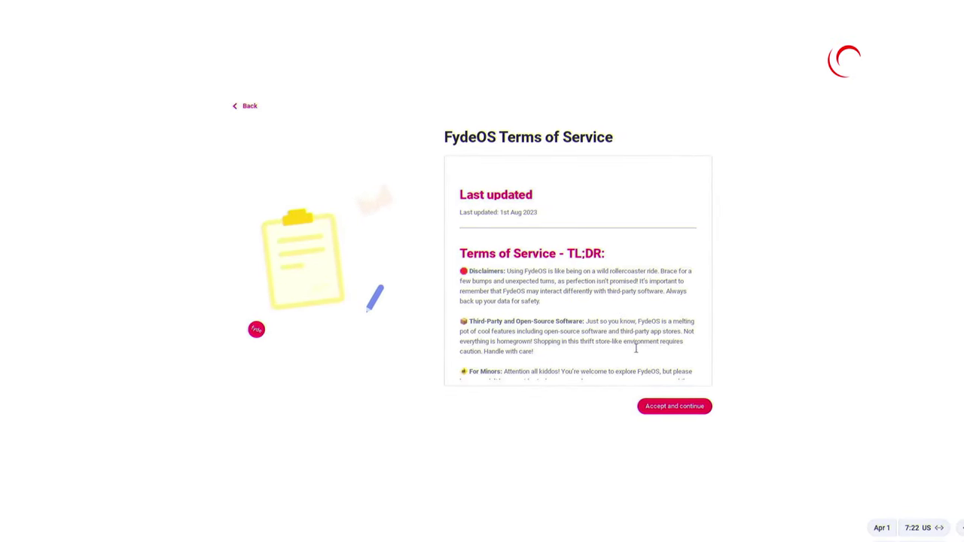
# Accept the Terms of Service and privacy statement and choose Google account sign-in.
pyautogui.click(665, 407)
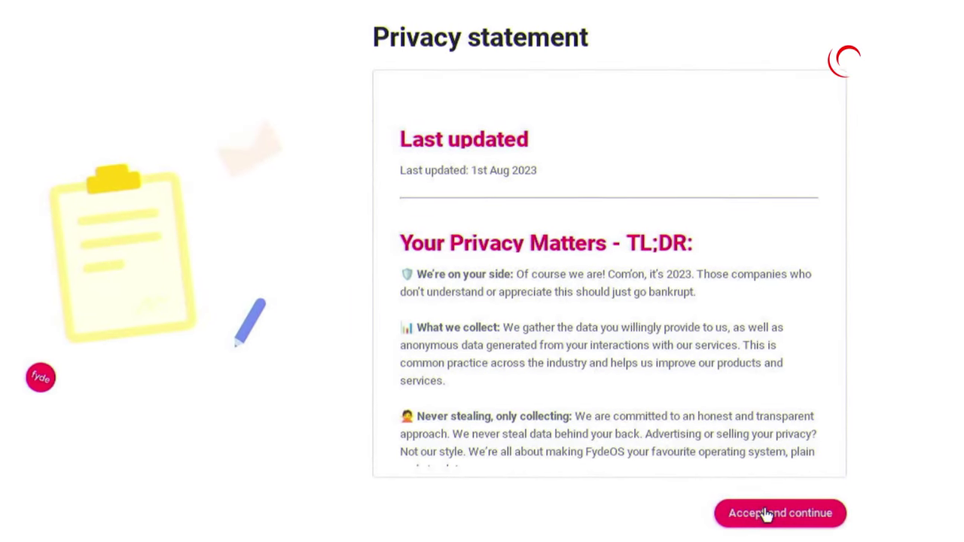
pyautogui.click(766, 514)
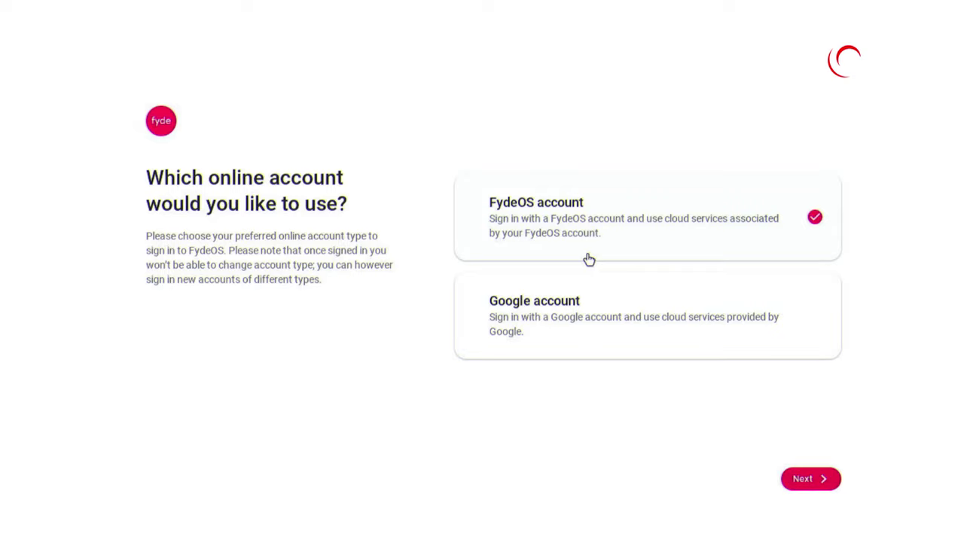
pyautogui.click(595, 312)
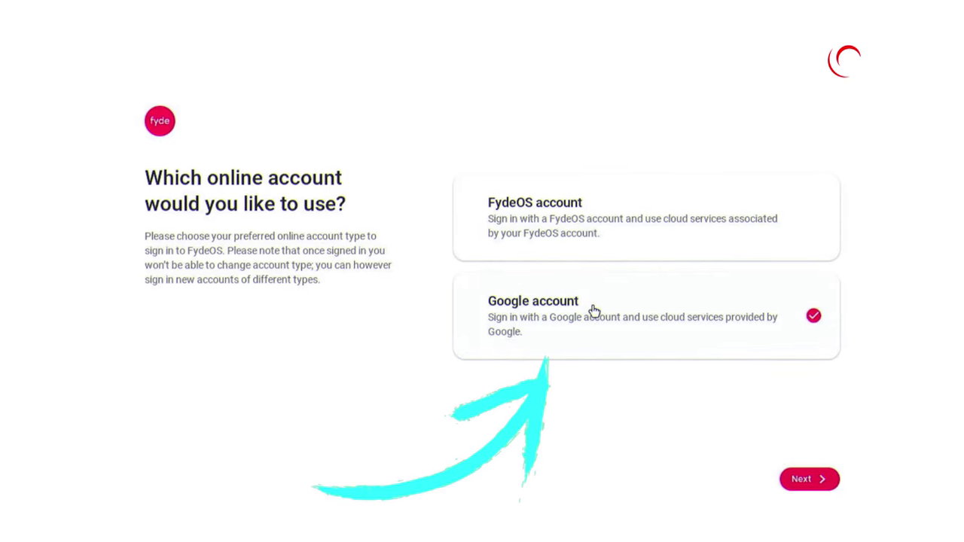
pyautogui.click(800, 476)
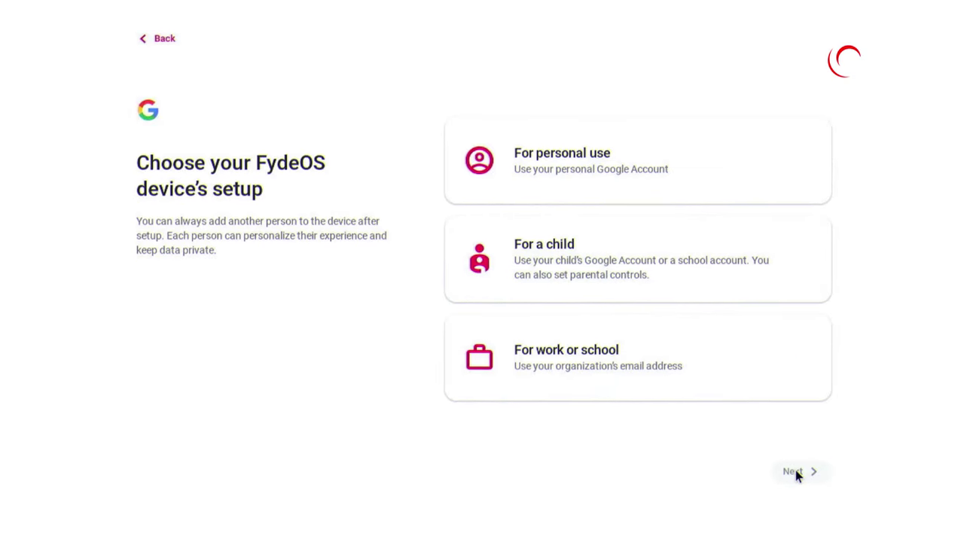
# Choose setup for personal use and continue past the Google Account overview.
pyautogui.click(620, 162)
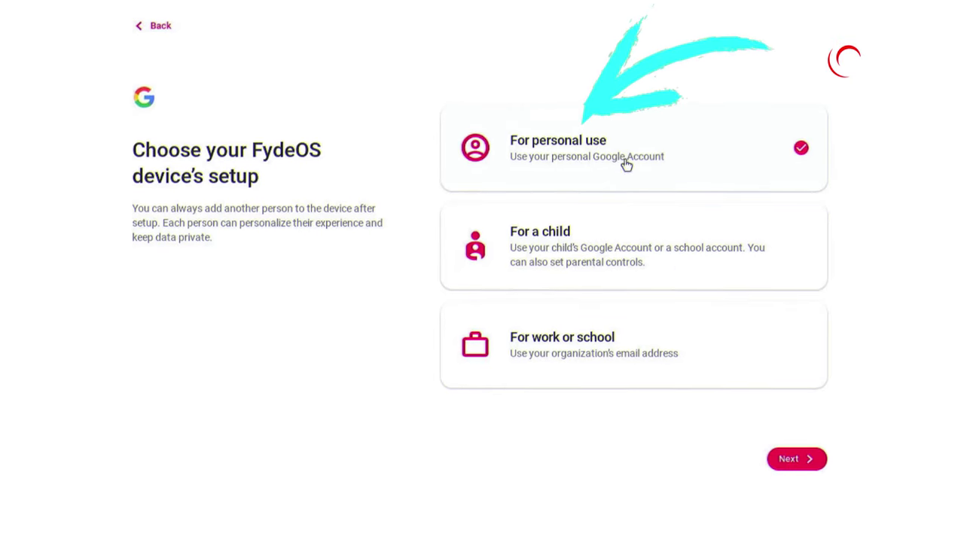
pyautogui.click(799, 459)
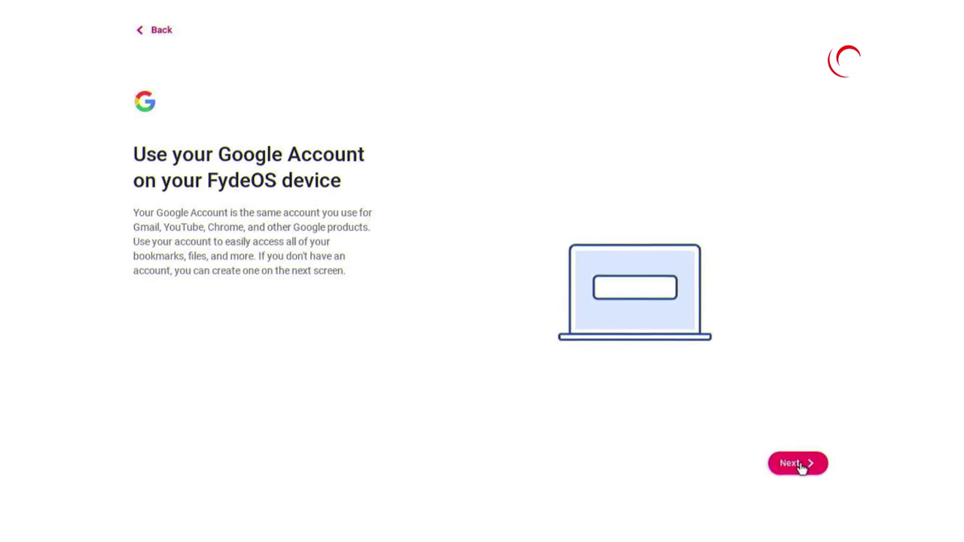
pyautogui.click(800, 462)
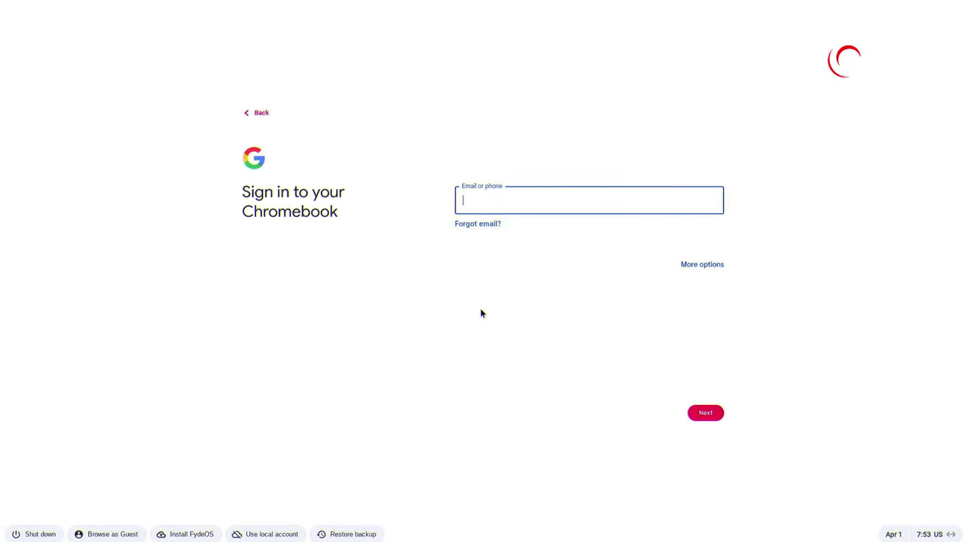
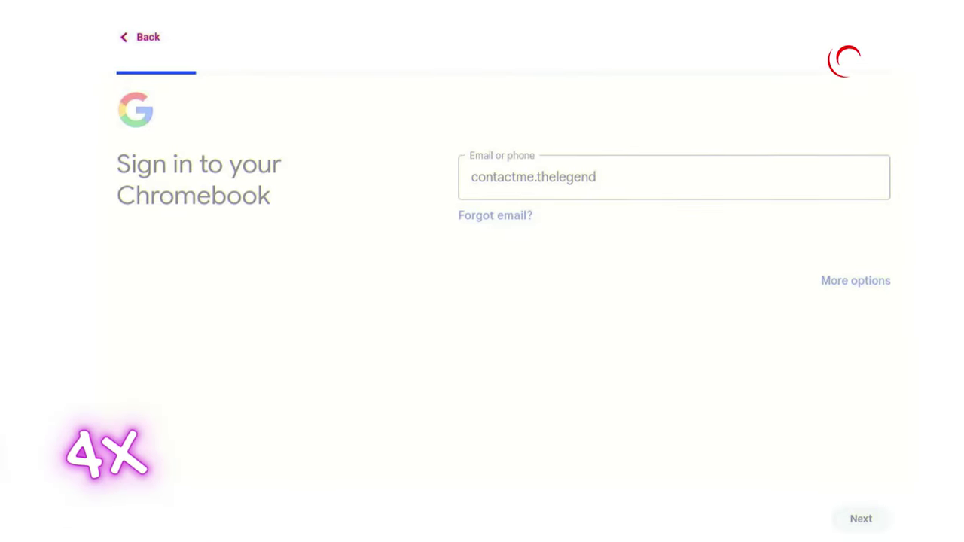
# Enter the Google account password and submit it to sign in.
pyautogui.write('a')
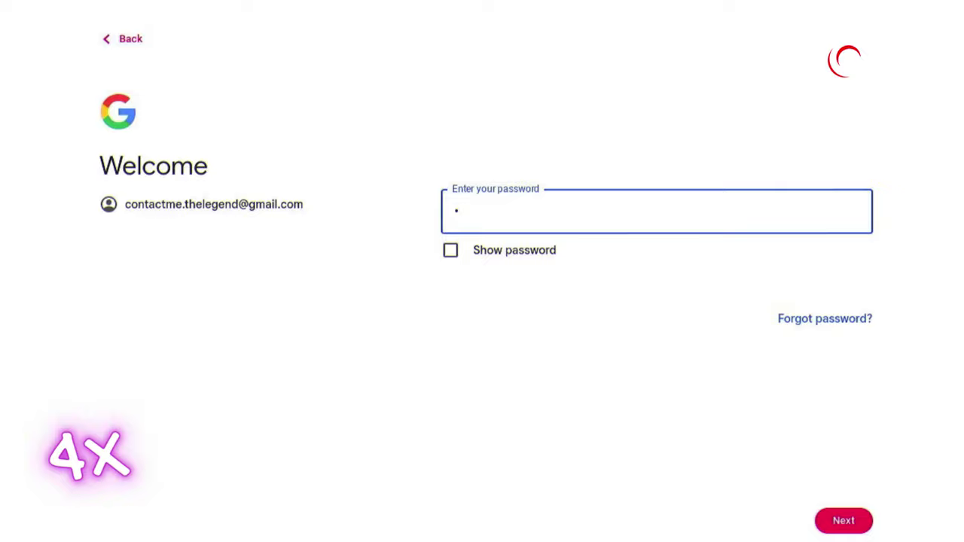
pyautogui.write('******')
pyautogui.press('Return')
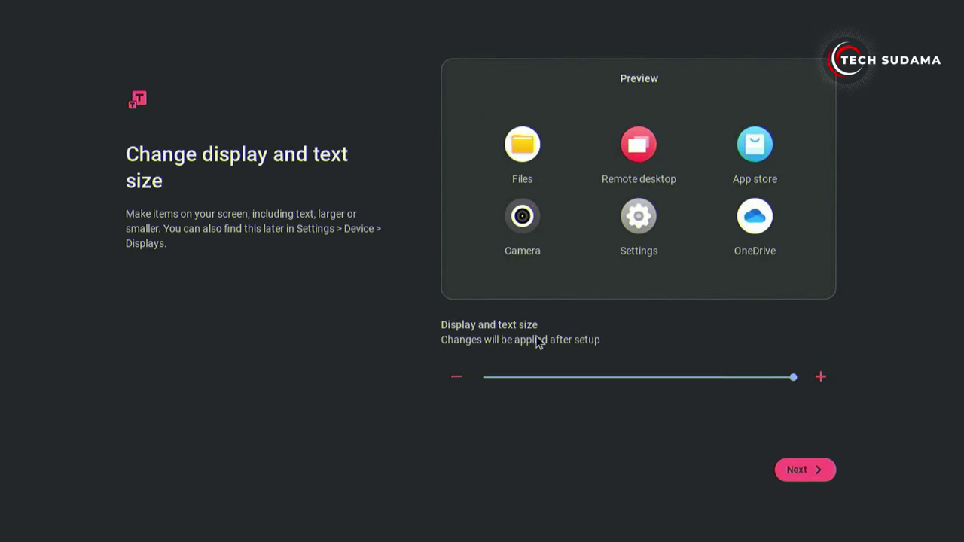
# Keep the default display size and Auto theme, decline the improvement plan, and finish setup.
pyautogui.click(846, 512)
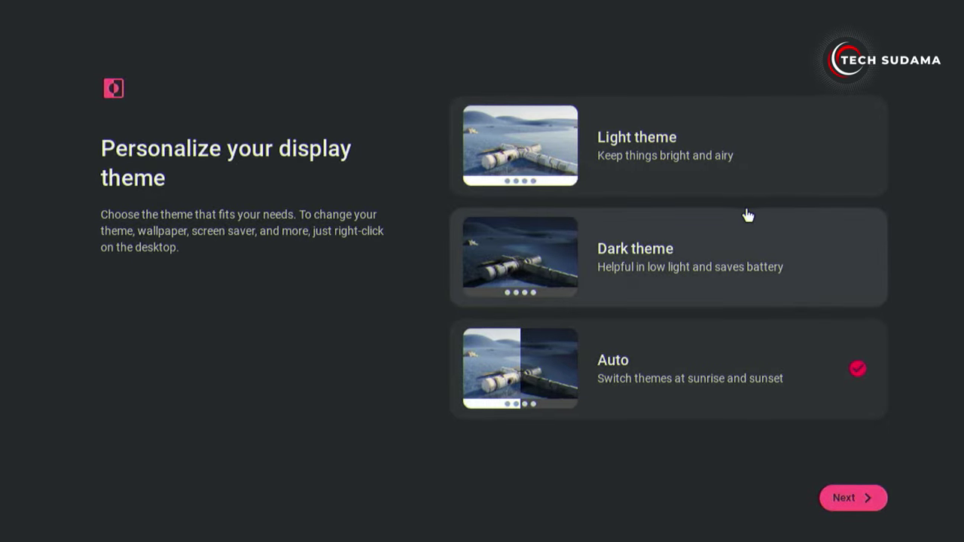
pyautogui.click(856, 495)
pyautogui.click(852, 508)
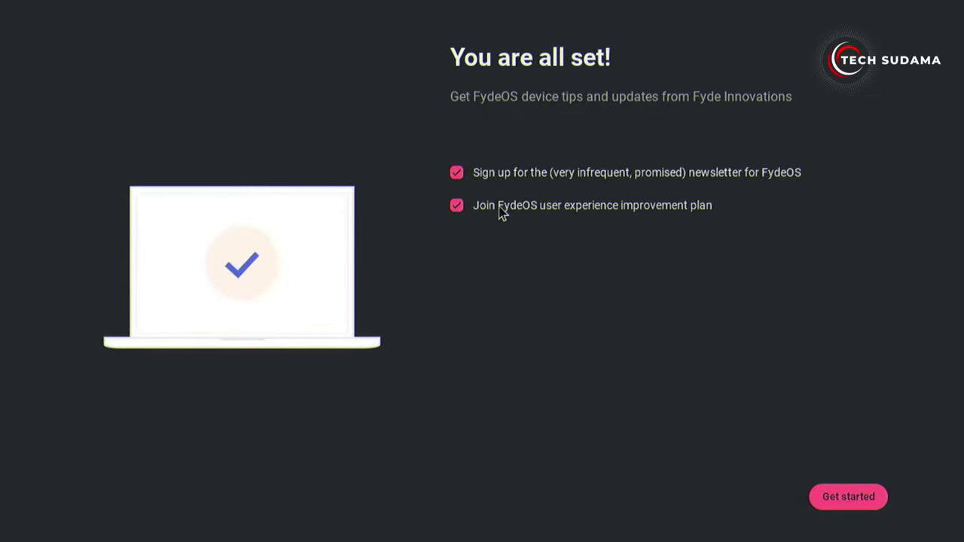
pyautogui.click(458, 208)
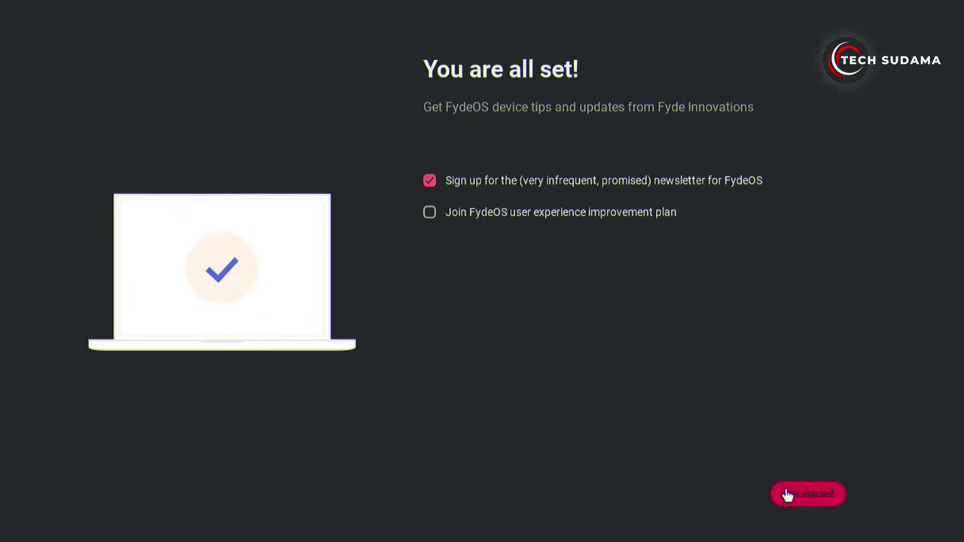
pyautogui.click(803, 493)
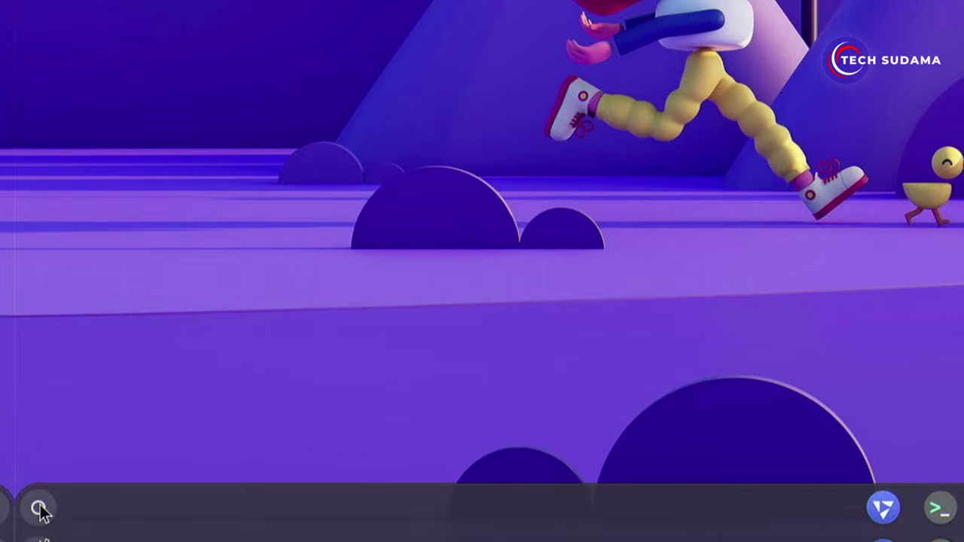
# Launch the FydeOS App Store from the app launcher.
pyautogui.click(39, 509)
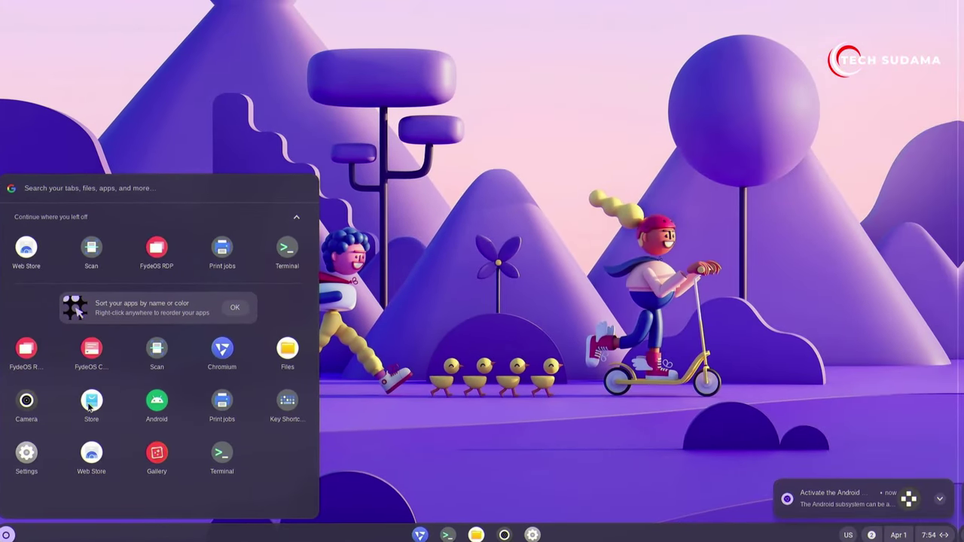
pyautogui.click(124, 345)
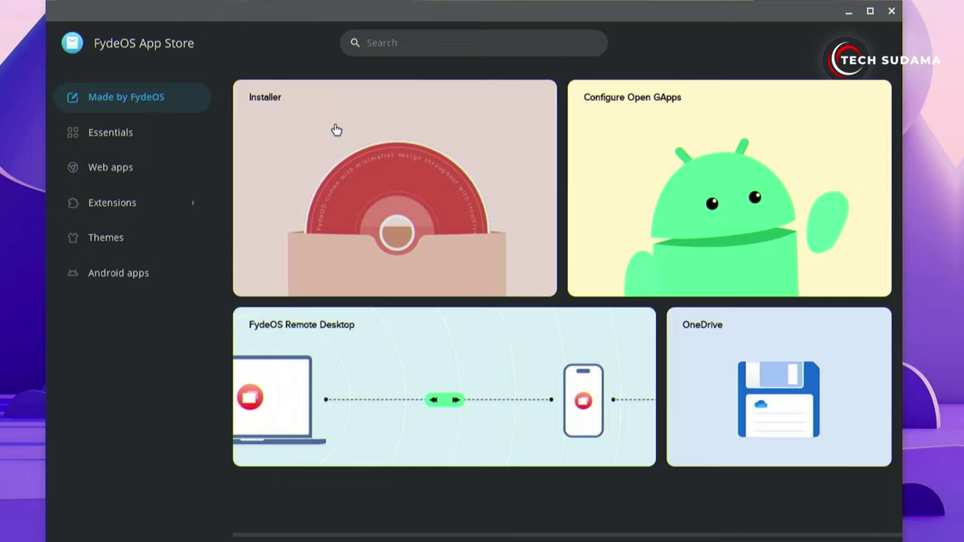
# Add the Installer app from the FydeOS App Store and launch it.
pyautogui.click(339, 130)
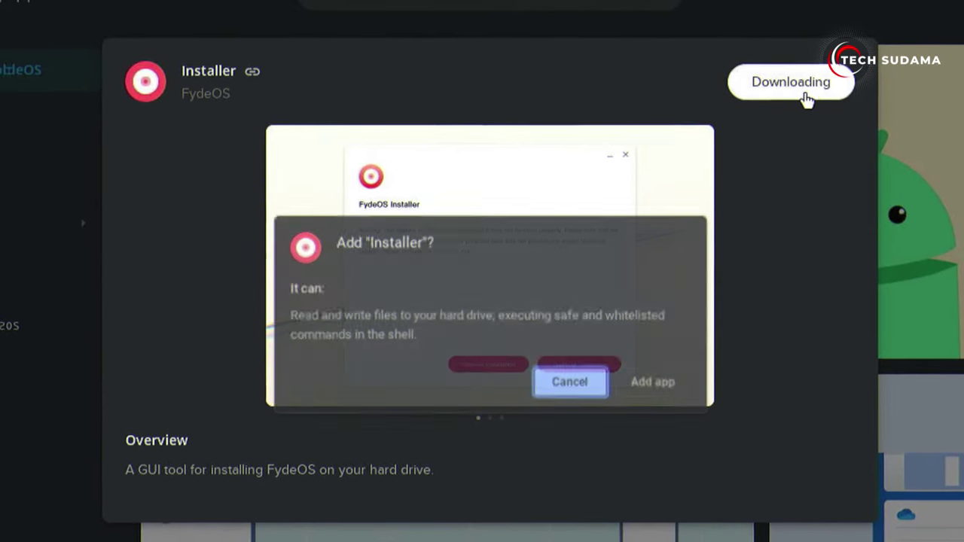
pyautogui.click(648, 393)
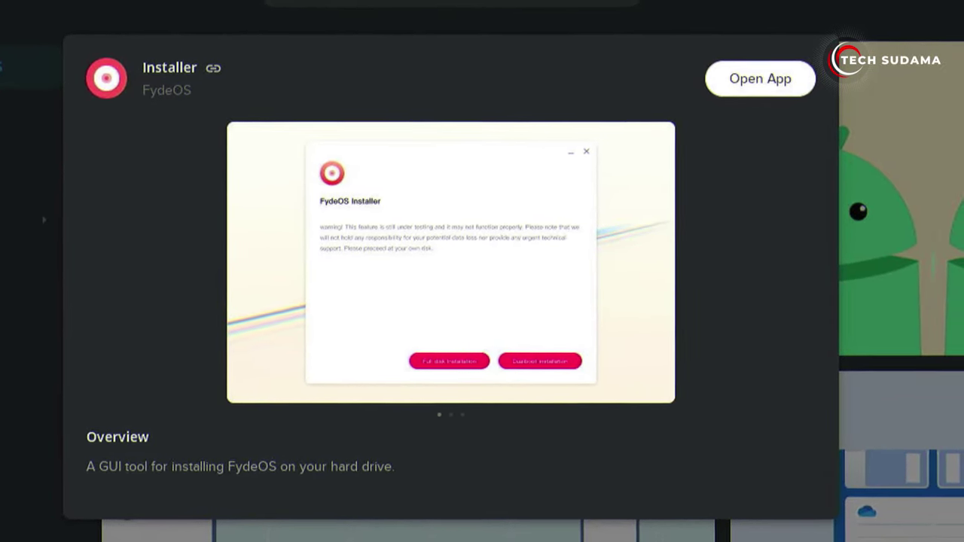
pyautogui.click(811, 87)
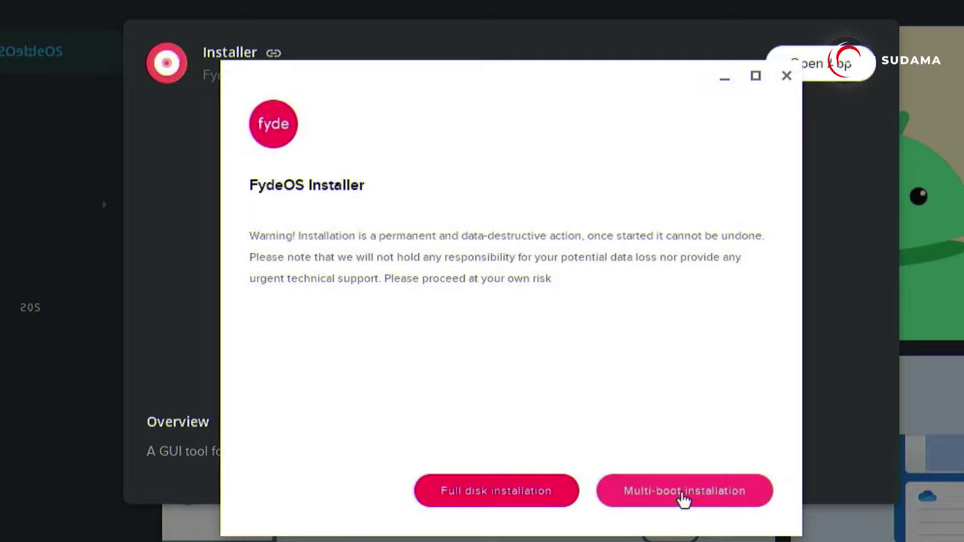
# Choose multi-boot installation with disk /dev/nvme0n1 and partition /dev/nvme0n1p4 (34.2G) for the OS.
pyautogui.click(682, 487)
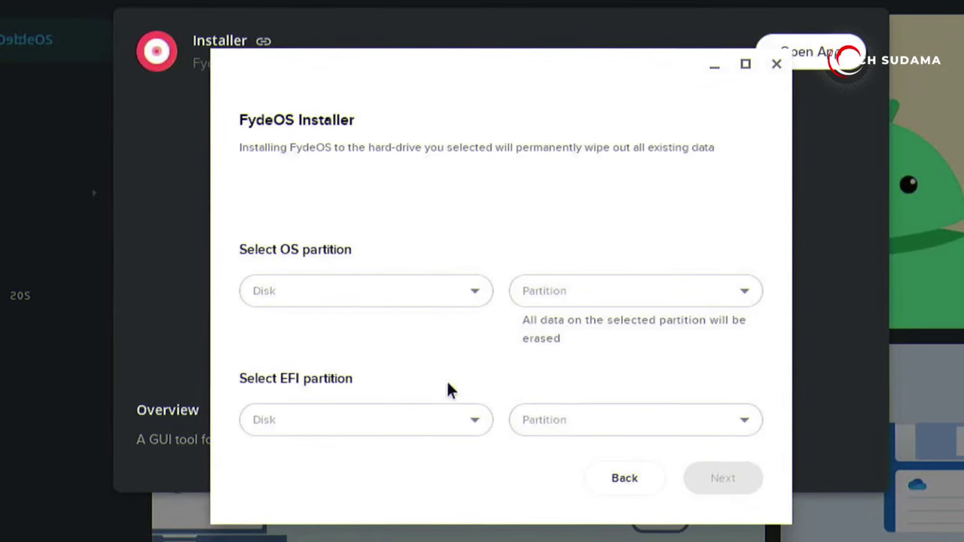
pyautogui.click(295, 295)
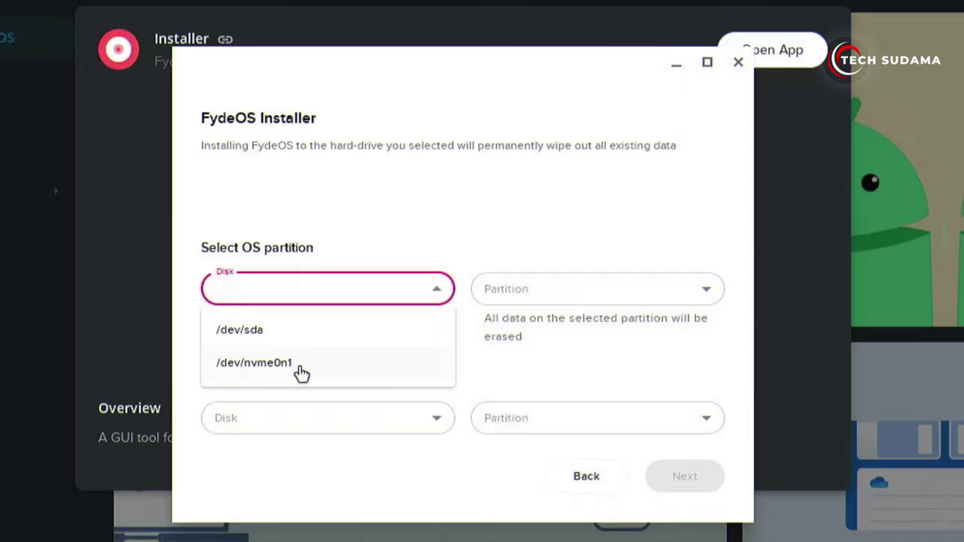
pyautogui.click(299, 375)
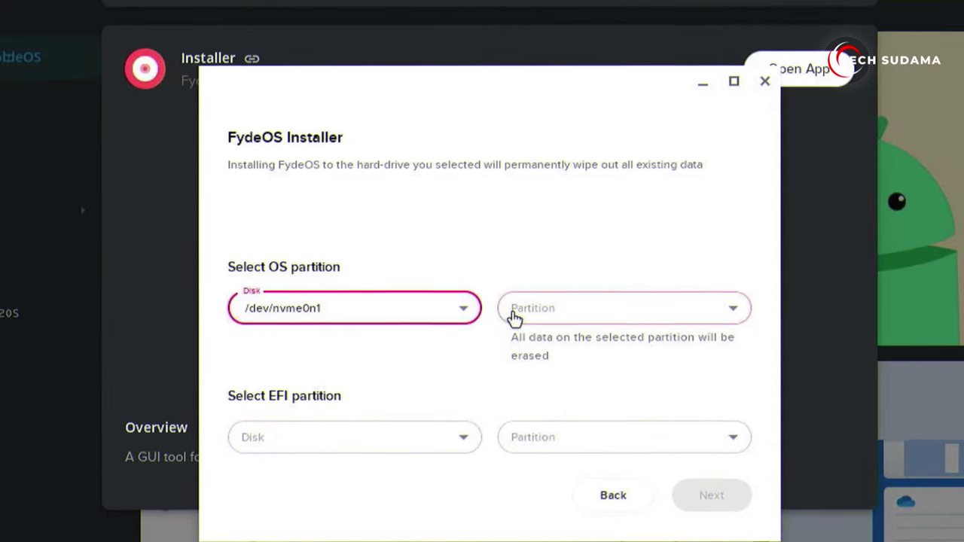
pyautogui.click(580, 294)
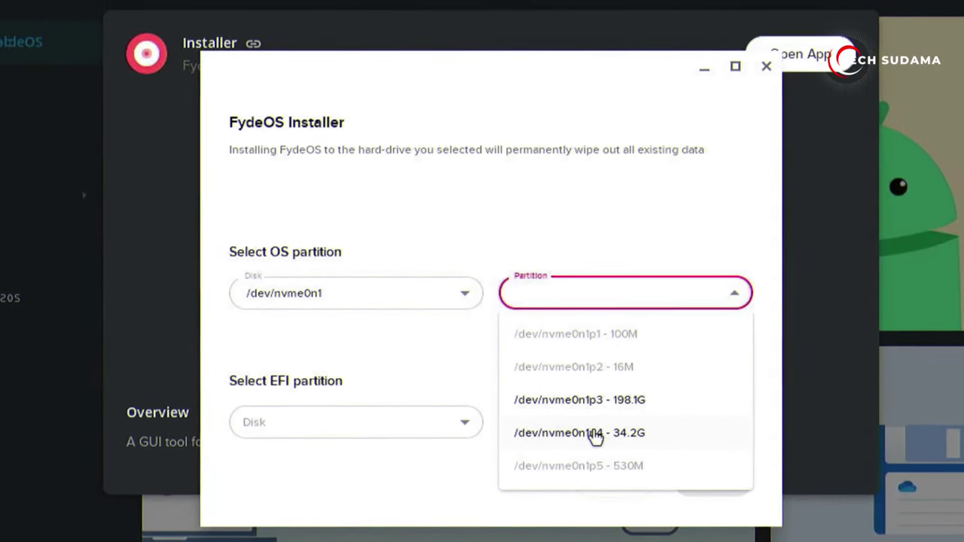
pyautogui.click(589, 433)
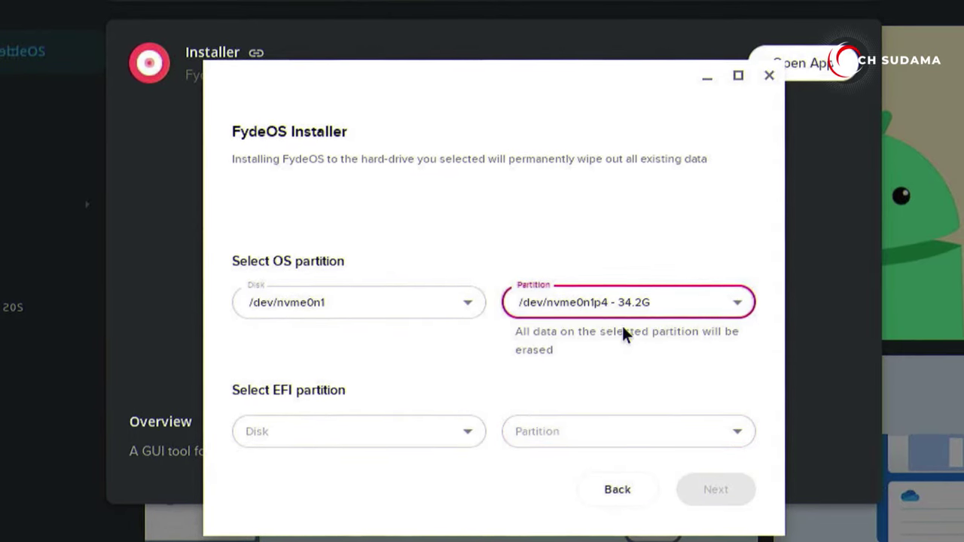
pyautogui.click(627, 303)
pyautogui.click(624, 303)
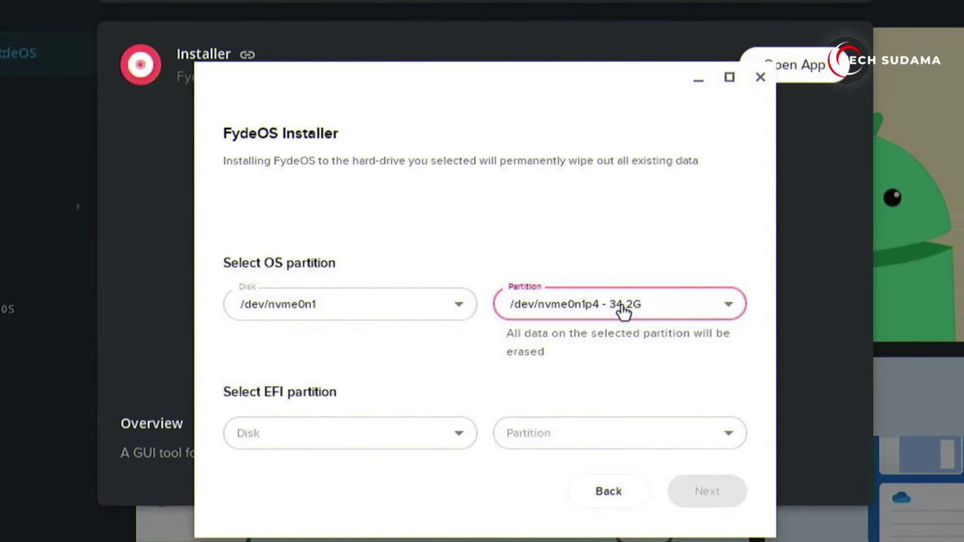
pyautogui.click(625, 309)
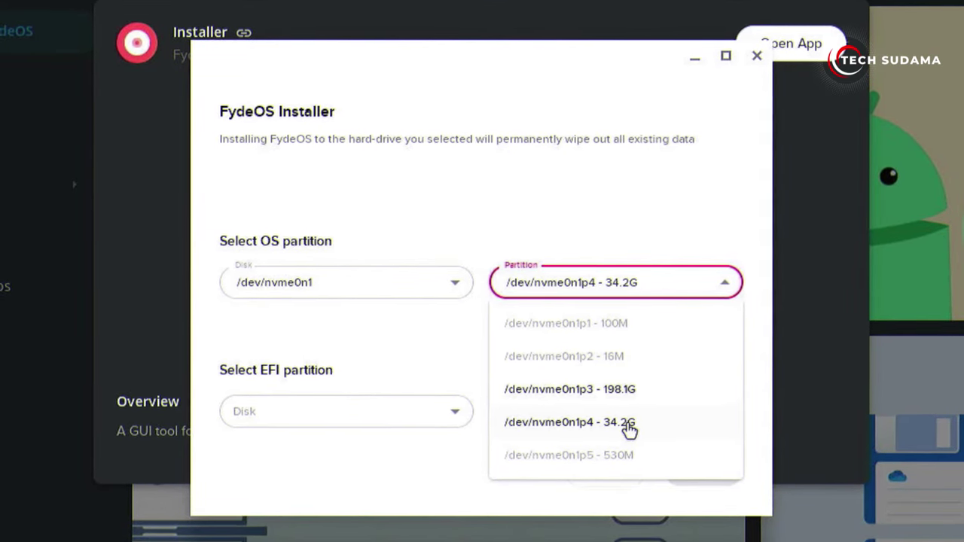
pyautogui.click(631, 430)
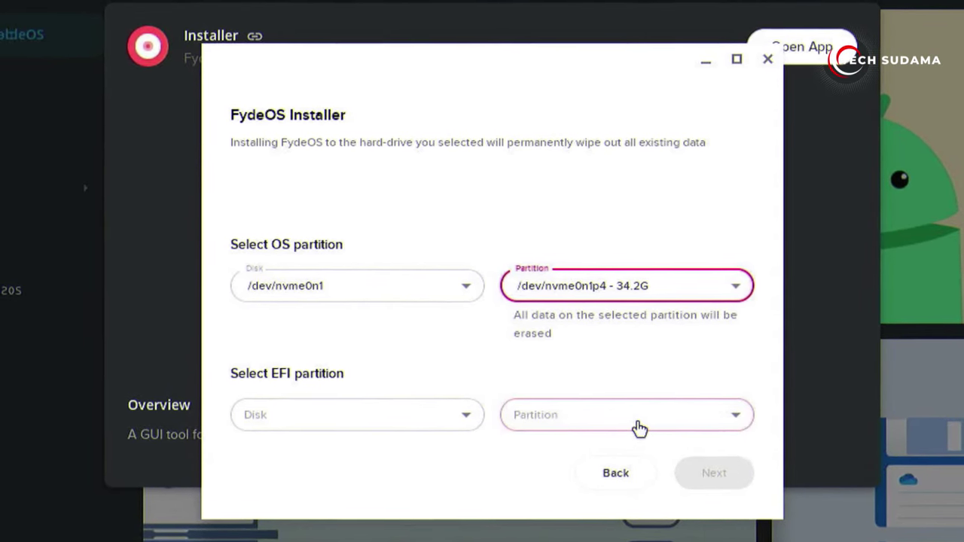
# Set the EFI disk to /dev/nvme0n1, giving the 100M nvme0n1p1 EFI partition, and continue.
pyautogui.click(356, 426)
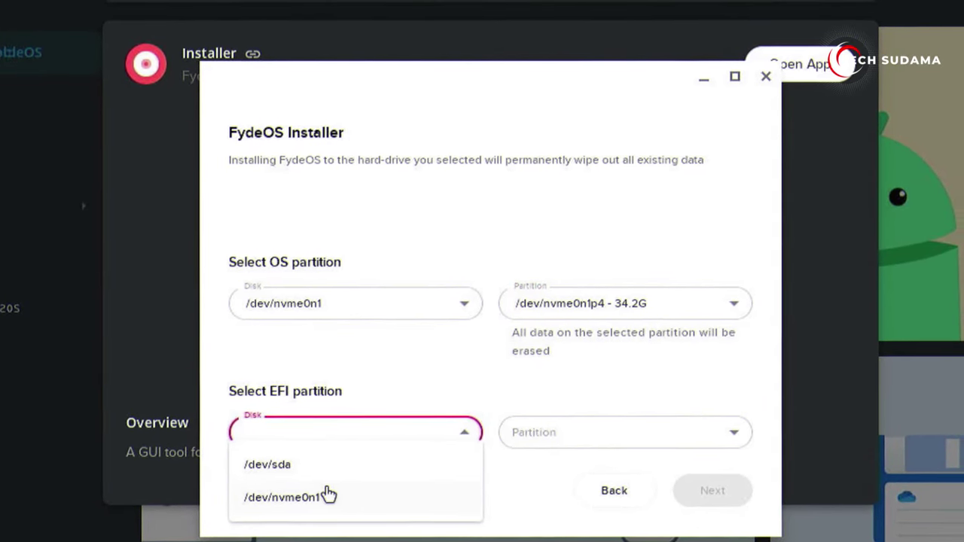
pyautogui.click(290, 503)
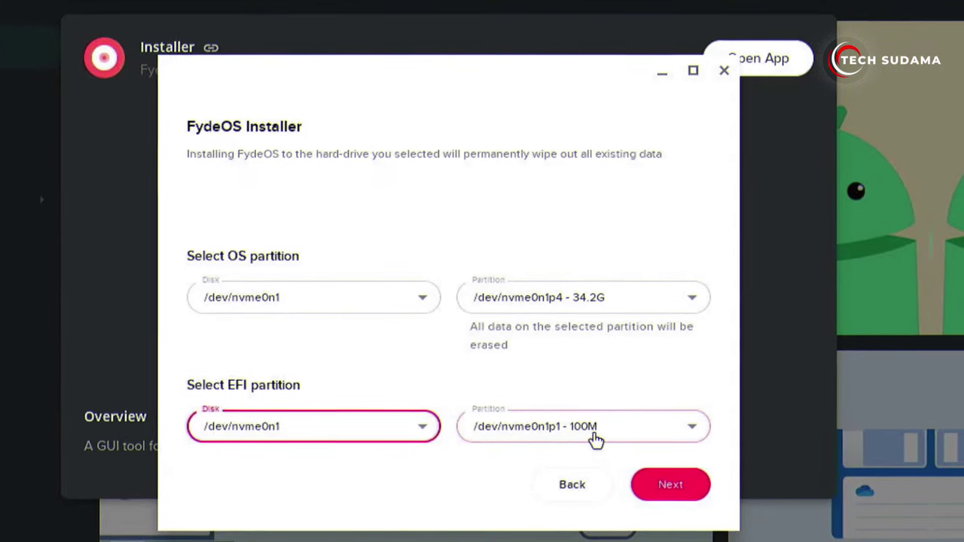
pyautogui.click(670, 480)
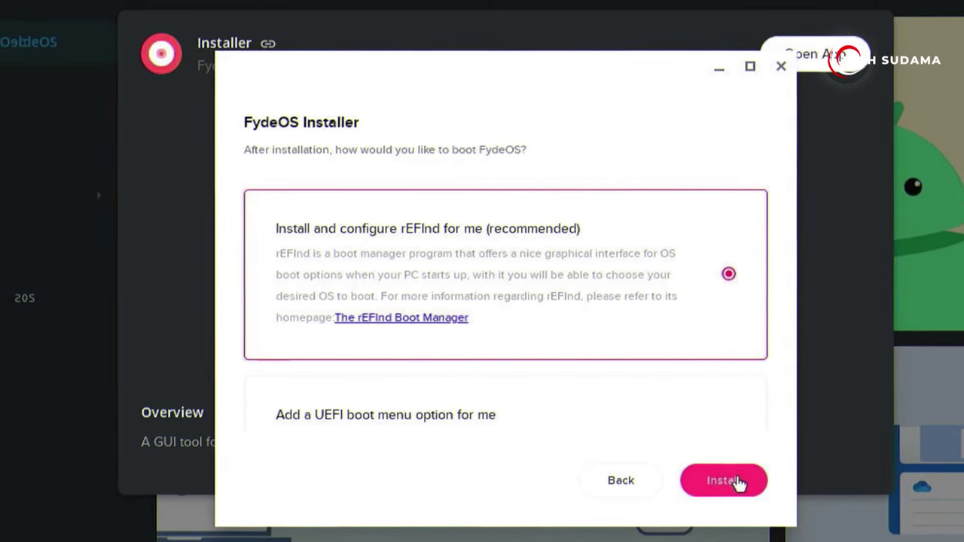
# Install FydeOS with rEFInd onto nvme0n1p4, shut down, and pick FydeOS in the boot menu.
pyautogui.click(728, 485)
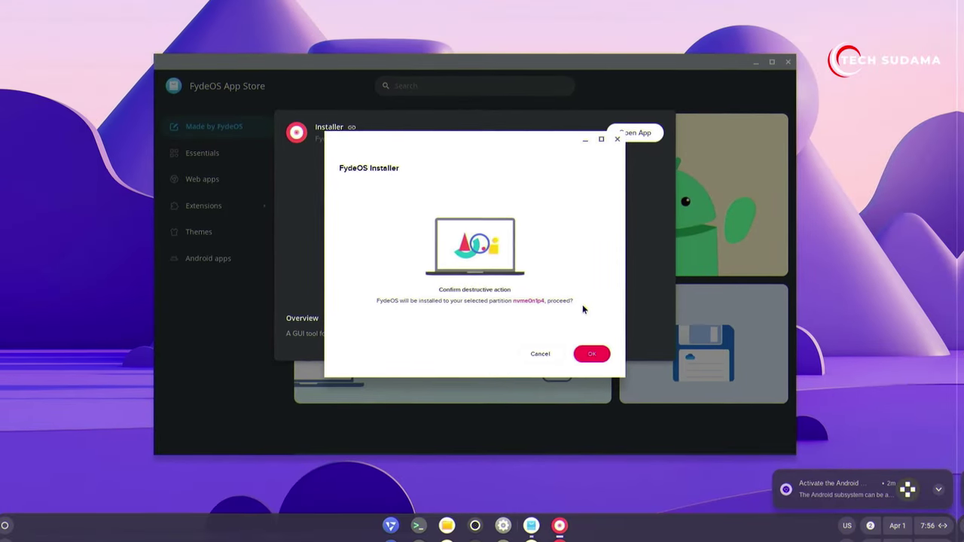
pyautogui.click(590, 354)
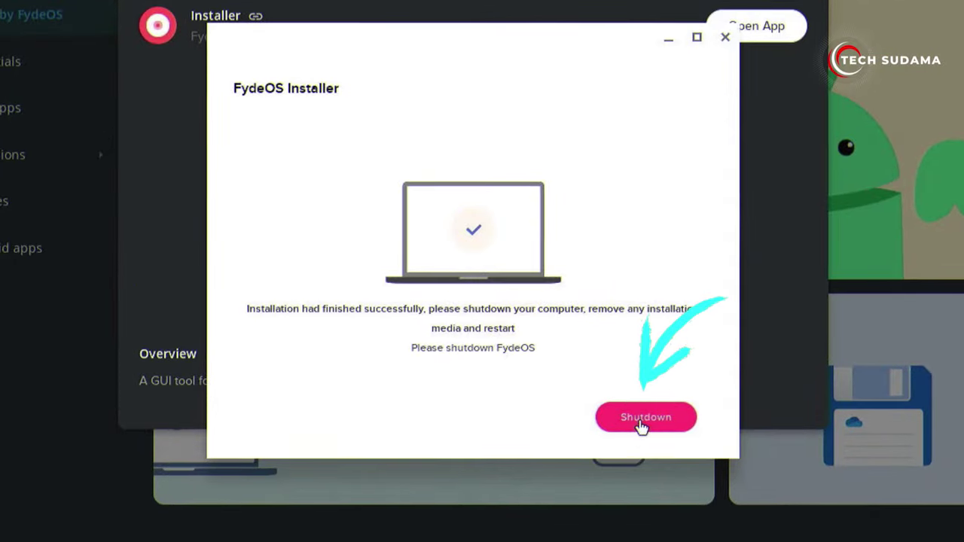
pyautogui.click(576, 351)
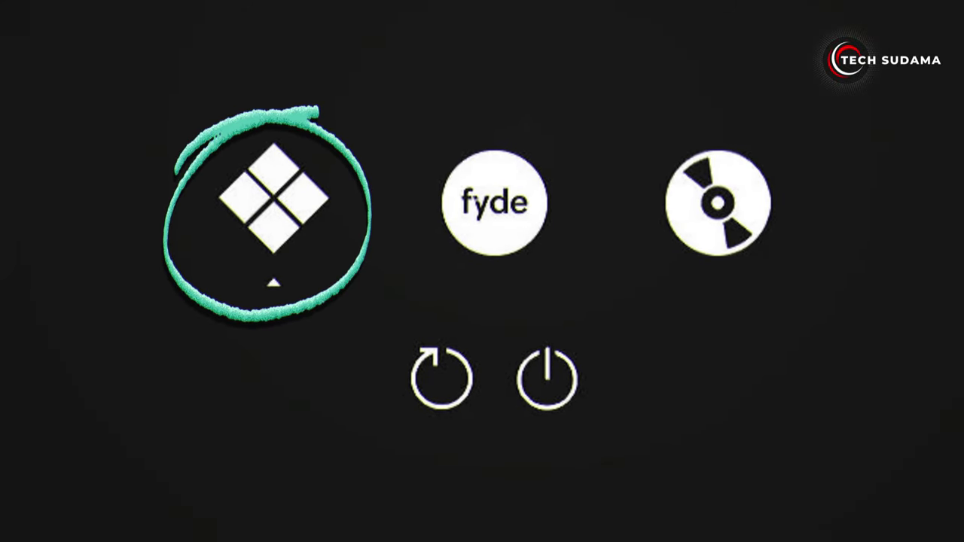
pyautogui.press('Right')
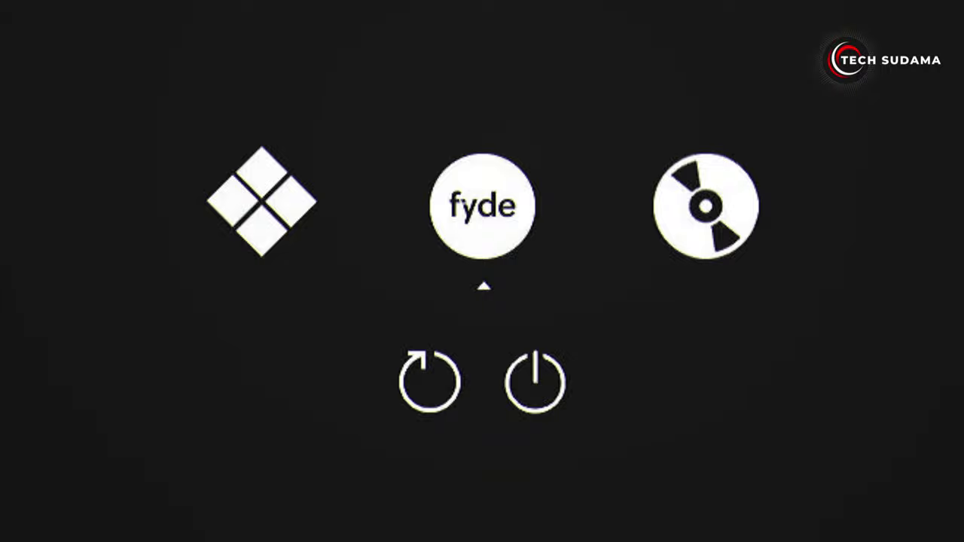